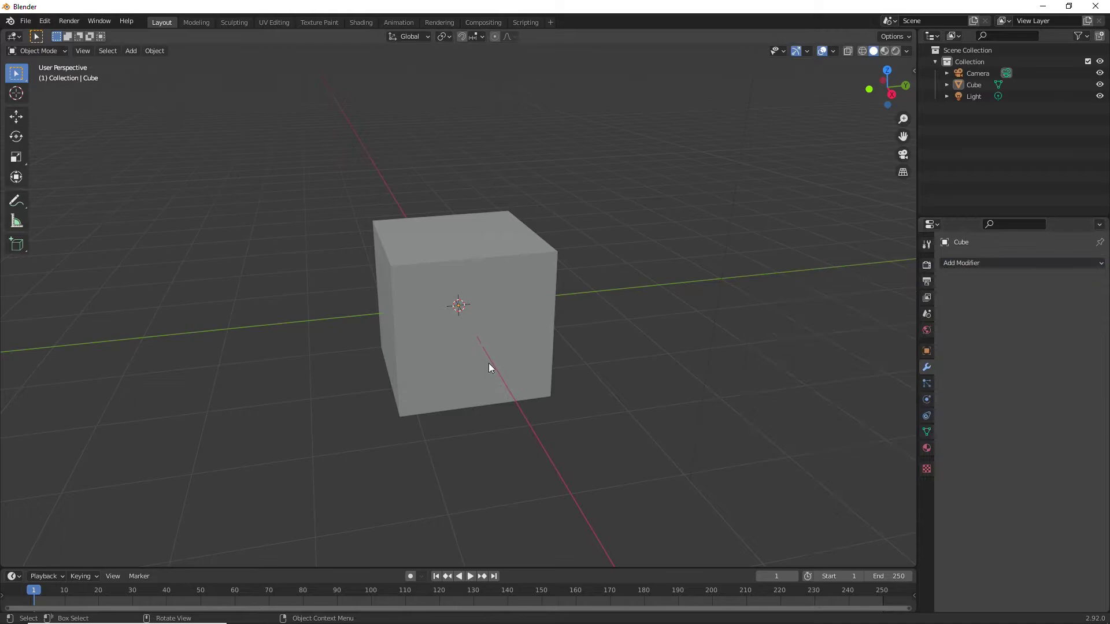
- Add a Geometry Nodes modifier to the cube
middle_click_drag(484, 343, 526, 359)
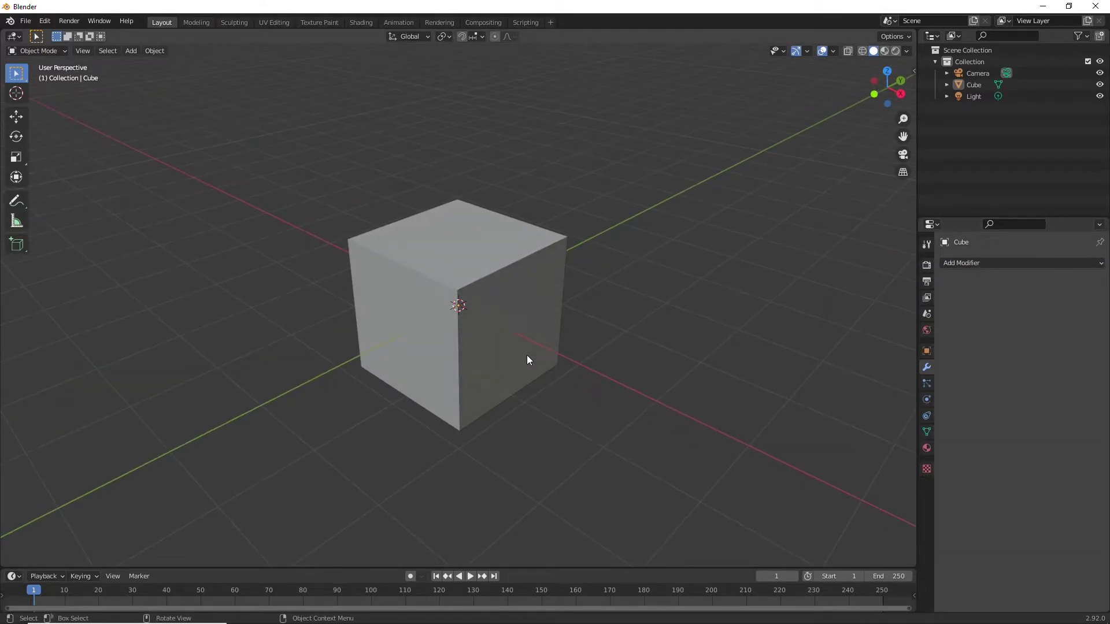
left_click(1019, 263)
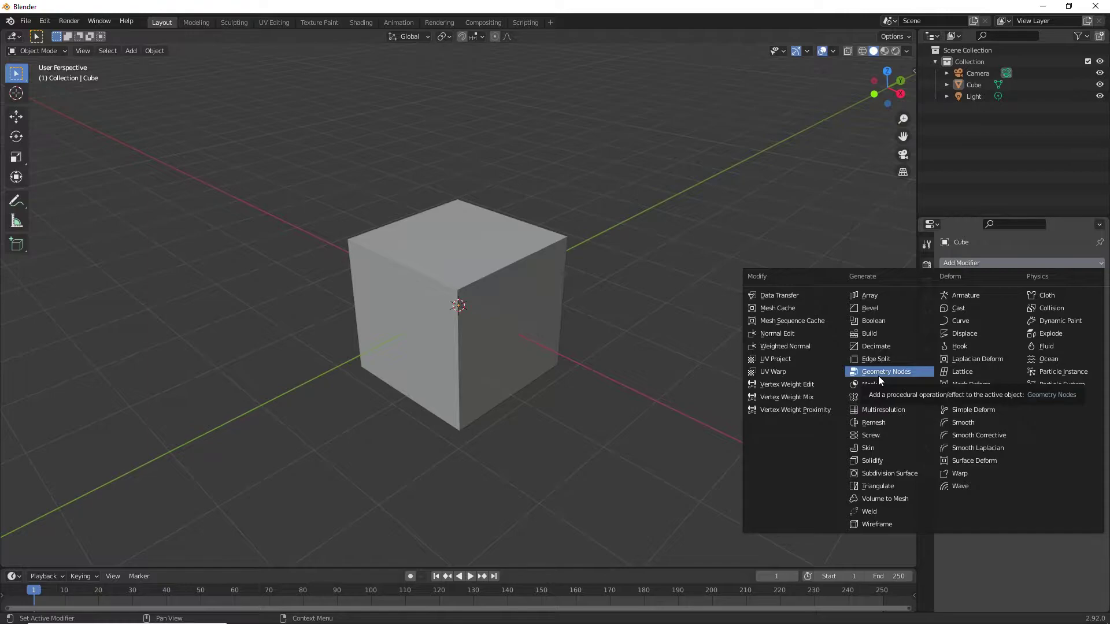
left_click(883, 374)
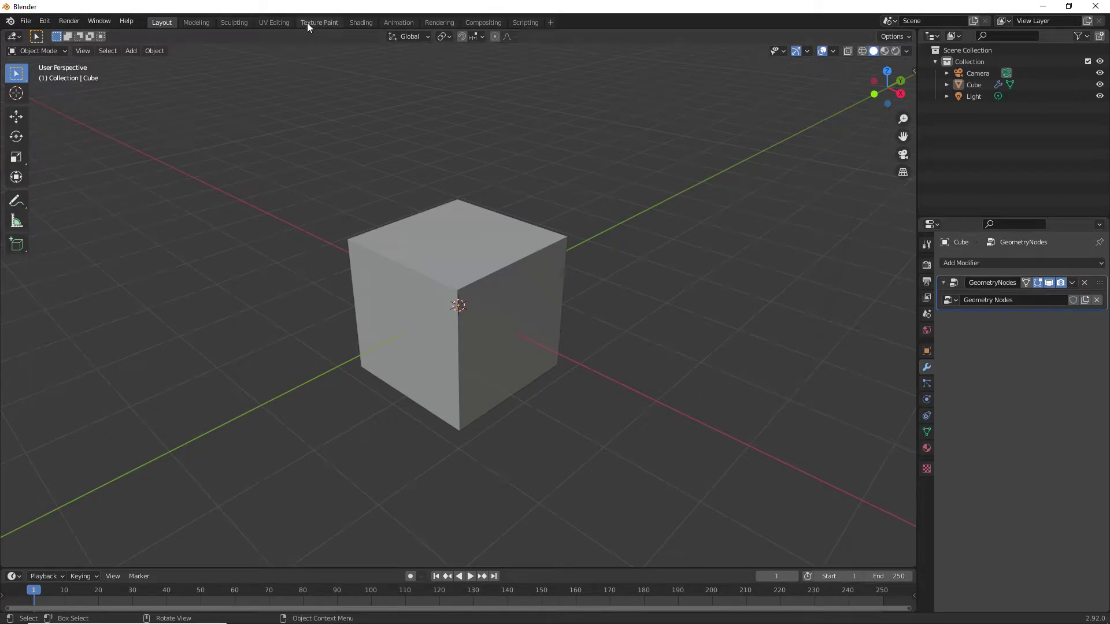
- In the Shading workspace, switch the shader editor to the Geometry Node Editor and spread the Group Input and Group Output nodes apart
left_click(360, 22)
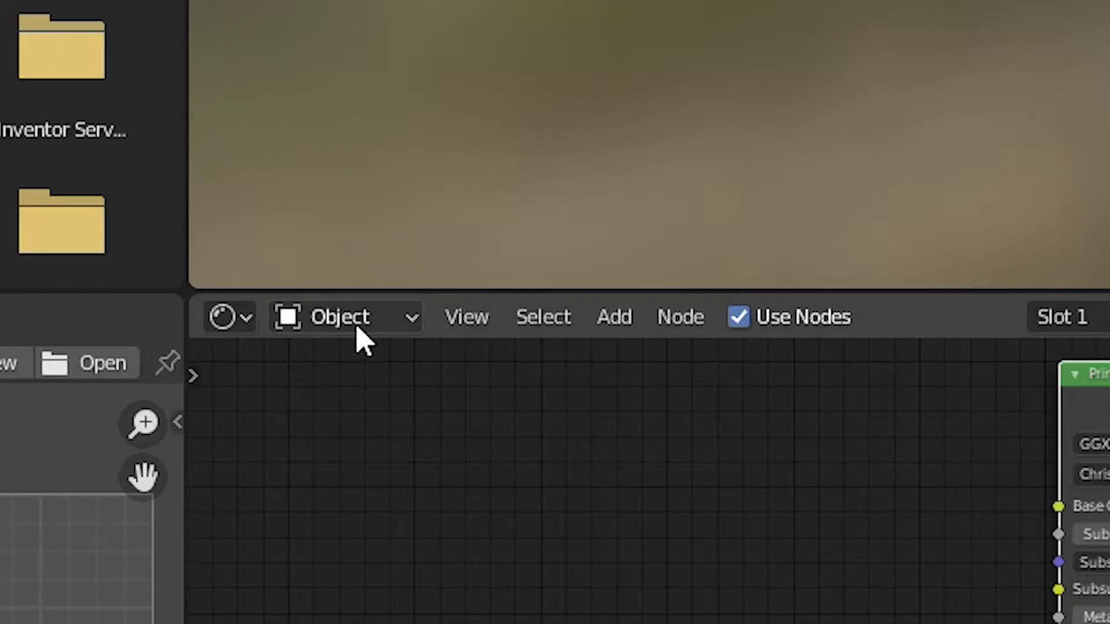
left_click(226, 321)
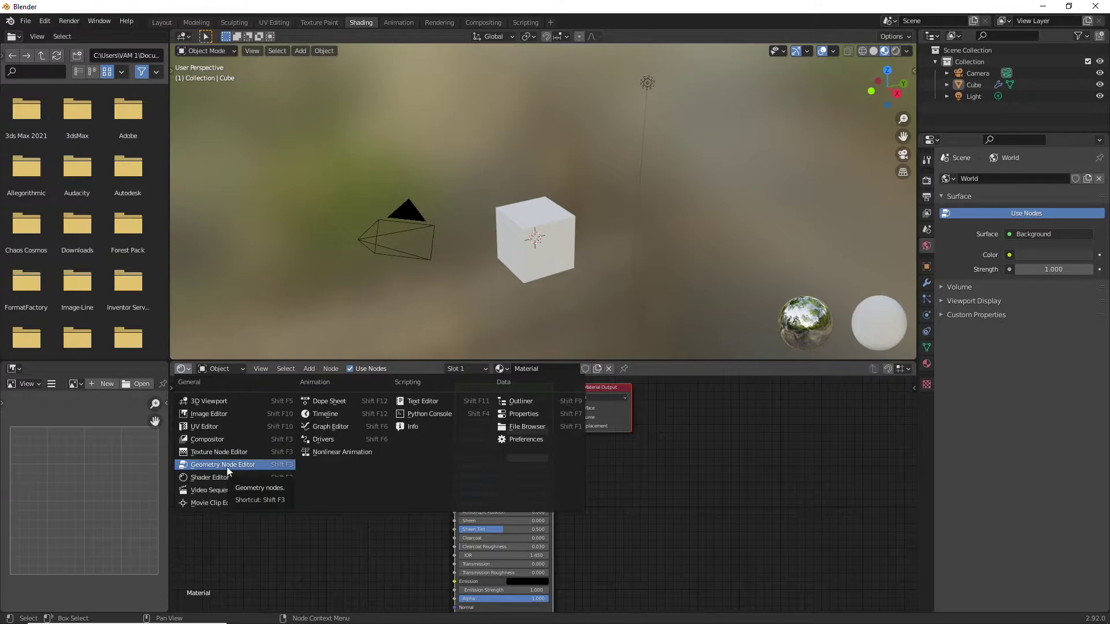
left_click(239, 466)
left_click_drag(418, 518, 265, 400)
left_click_drag(573, 522, 783, 462)
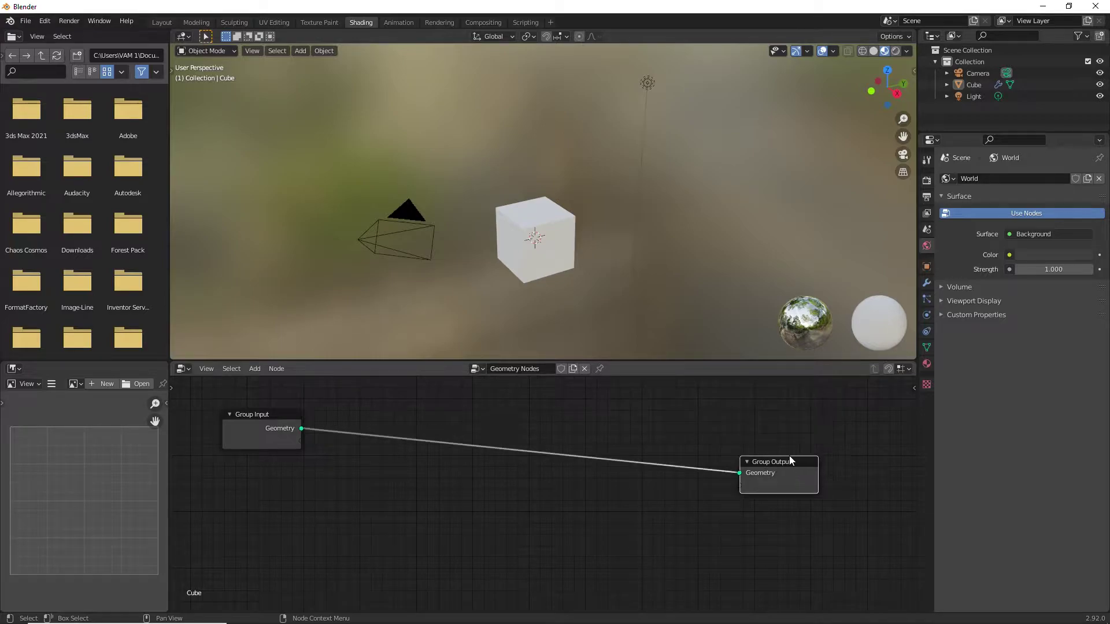
- Remove the Geometry Nodes modifier from the cube
left_click(926, 282)
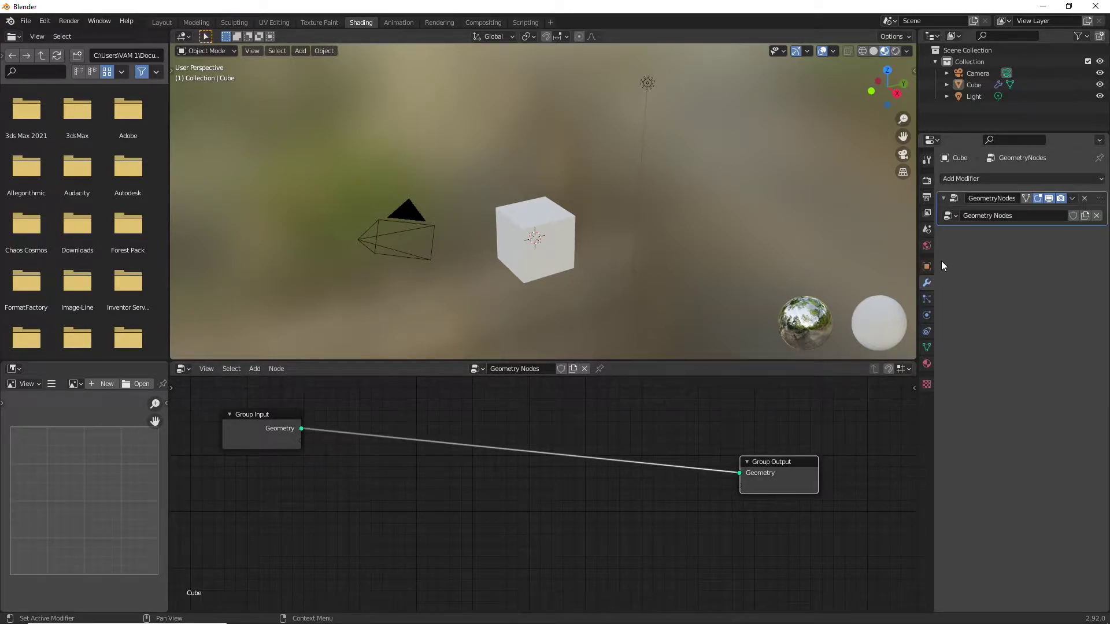
left_click(1086, 198)
left_click(1052, 179)
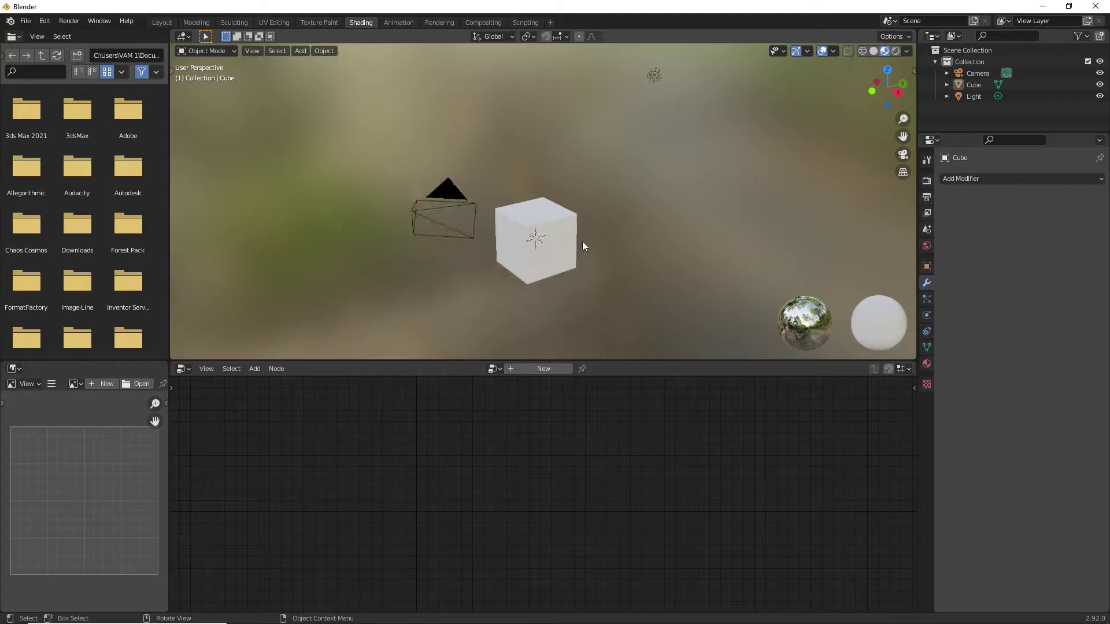
scroll(581, 241, "down", 1)
mouse_move(581, 241)
middle_mouse_down()
mouse_move(545, 249)
mouse_move(598, 252)
middle_mouse_up()
scroll(537, 230, "up", 5)
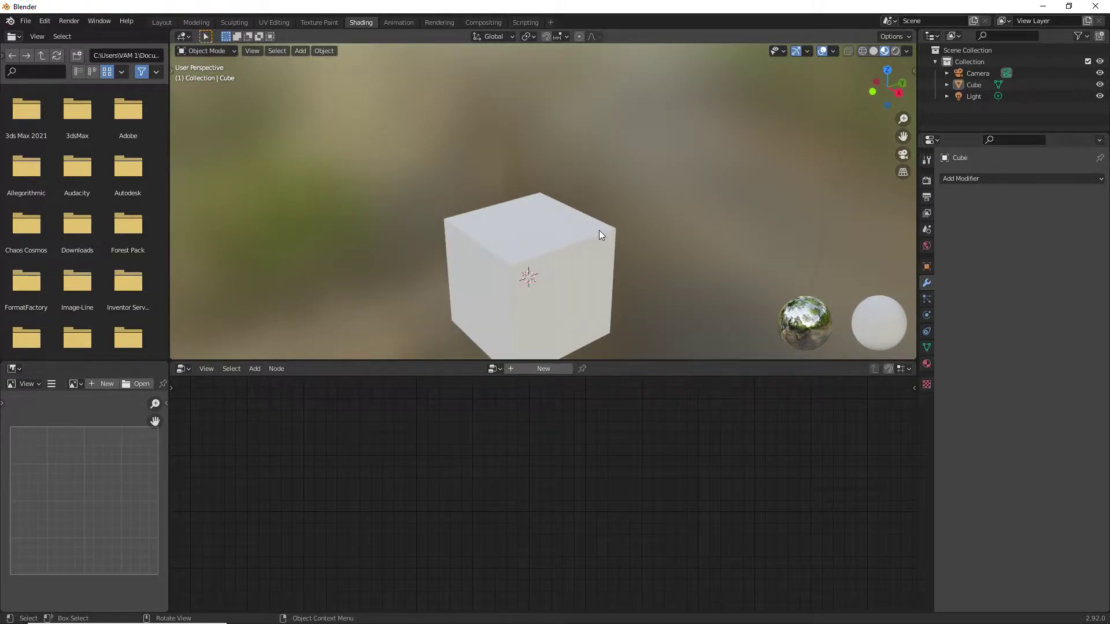
left_click(1035, 178)
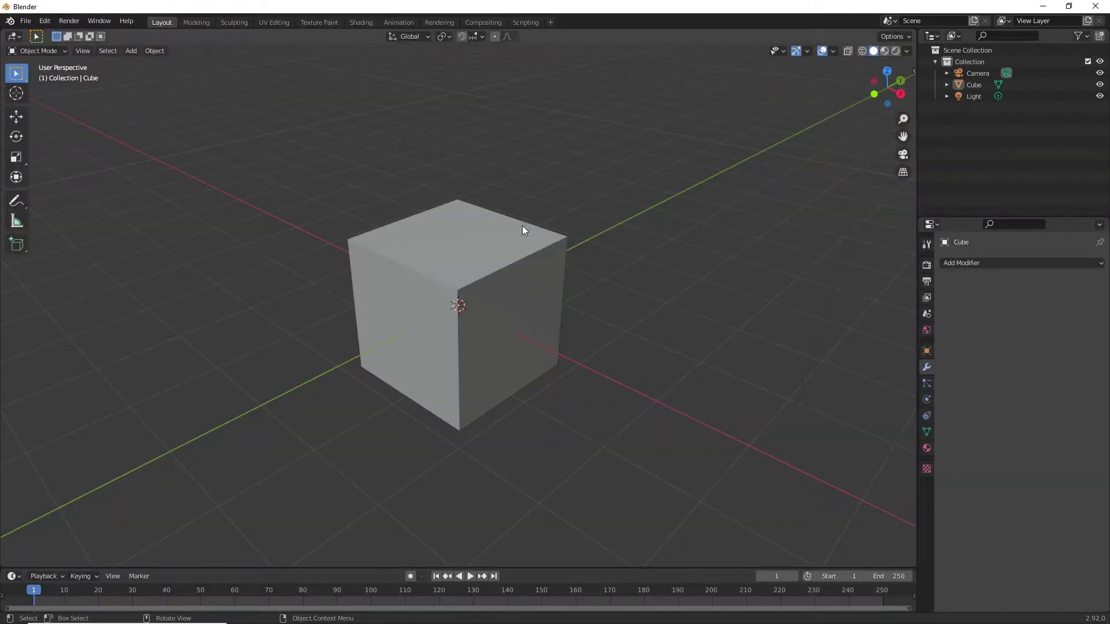
- Select the cube in the Layout workspace and add a Mask modifier to it
scroll(525, 311, "up", 2)
middle_click_drag(504, 313, 469, 293)
left_click(520, 264)
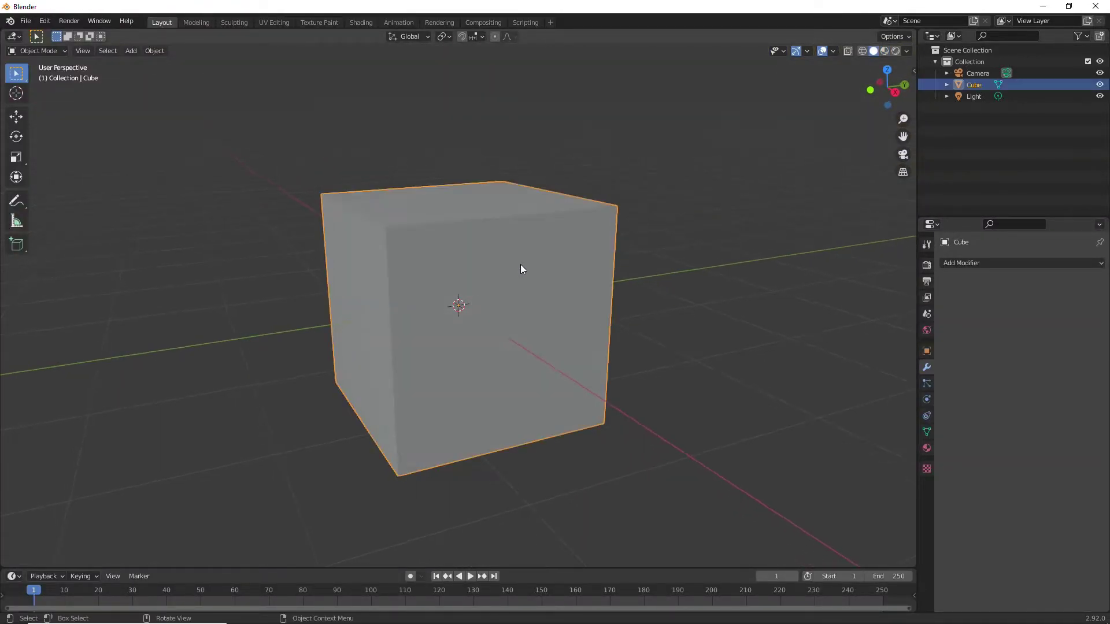
left_click(981, 261)
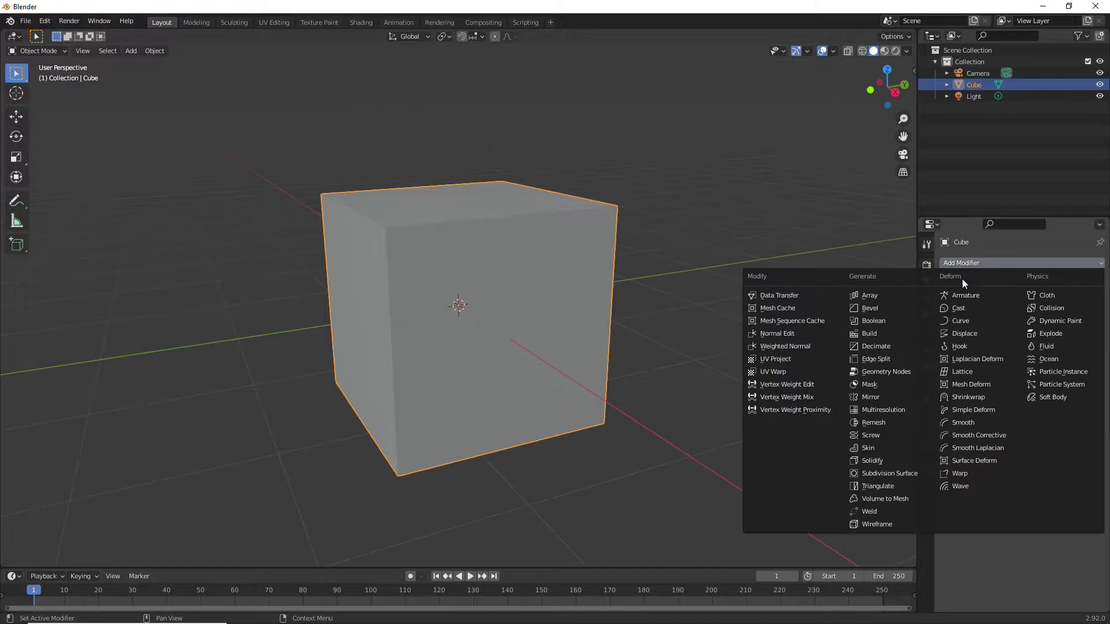
left_click(884, 386)
- Render the current frame to check how the masked cube appears, and close the render window
scroll(551, 309, "up", 1)
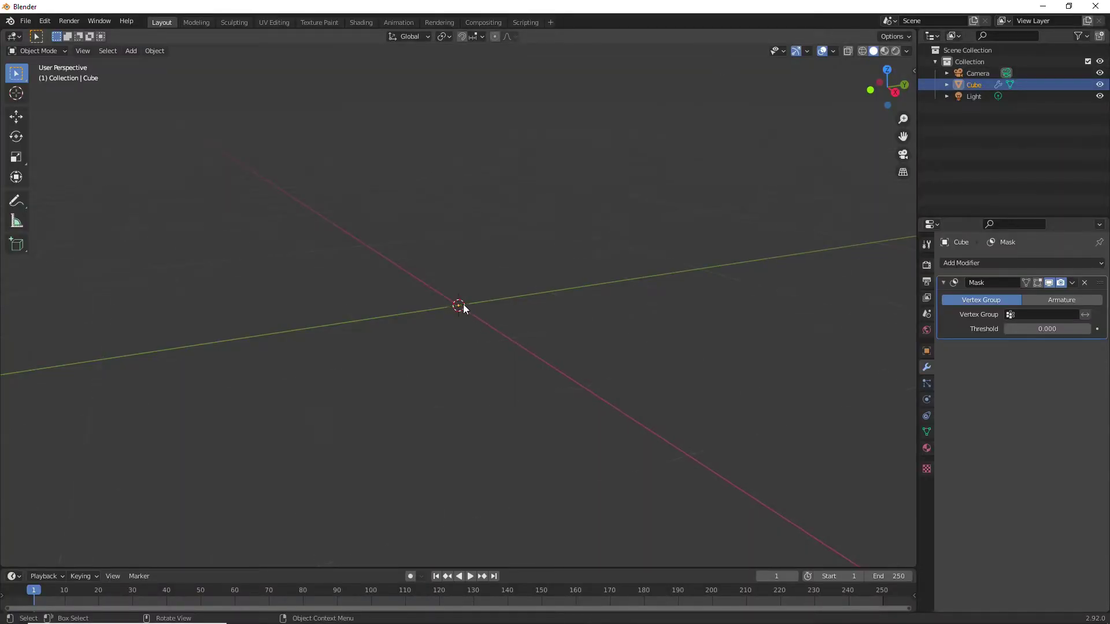
middle_click_drag(463, 304, 430, 296)
key("F12")
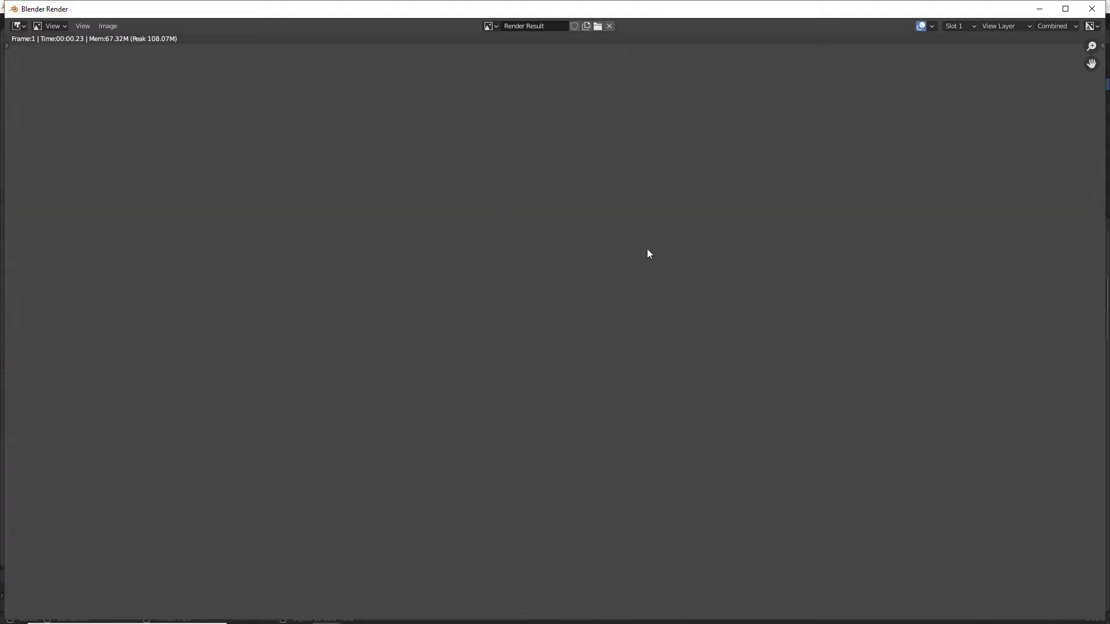
left_click(1092, 9)
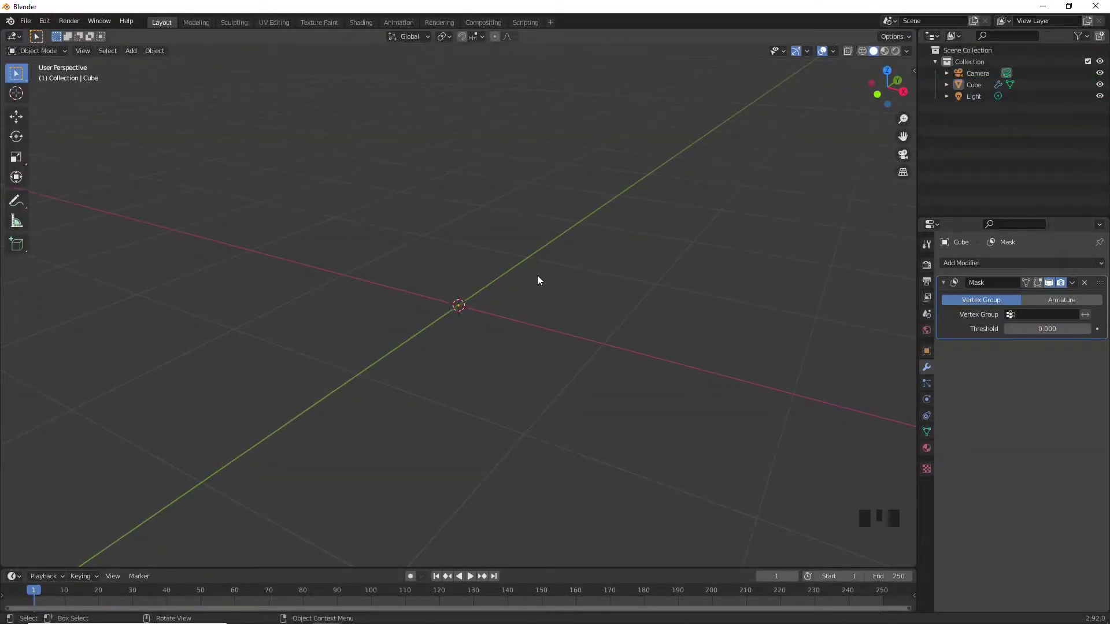
scroll(530, 271, "up", 6)
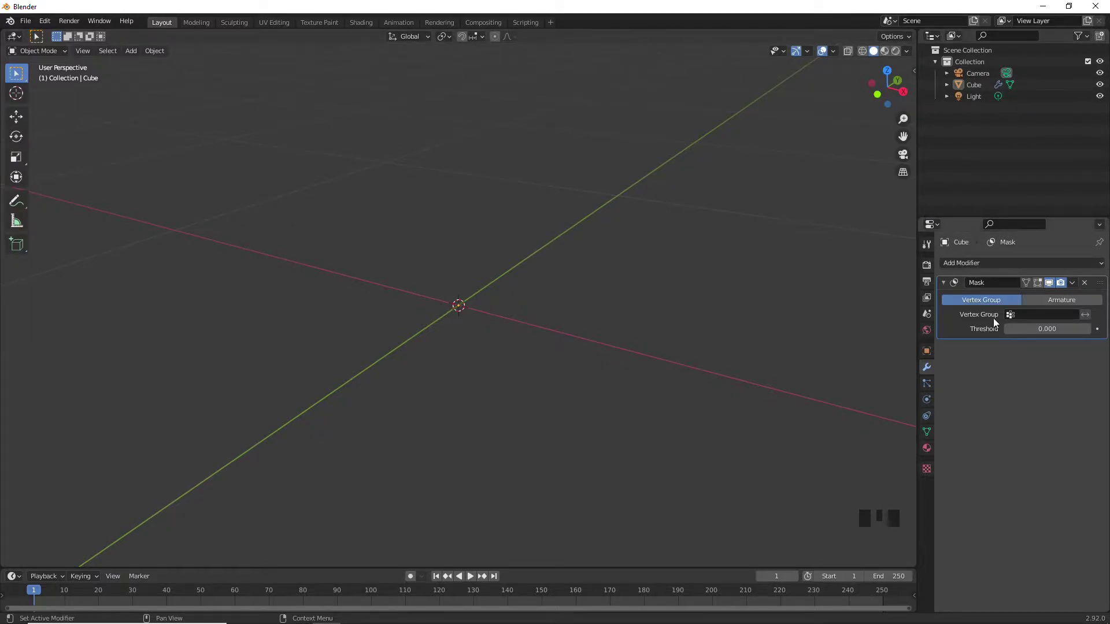
scroll(750, 314, "down", 5)
scroll(750, 314, "up", 1)
scroll(425, 330, "down", 3)
scroll(840, 352, "up", 5)
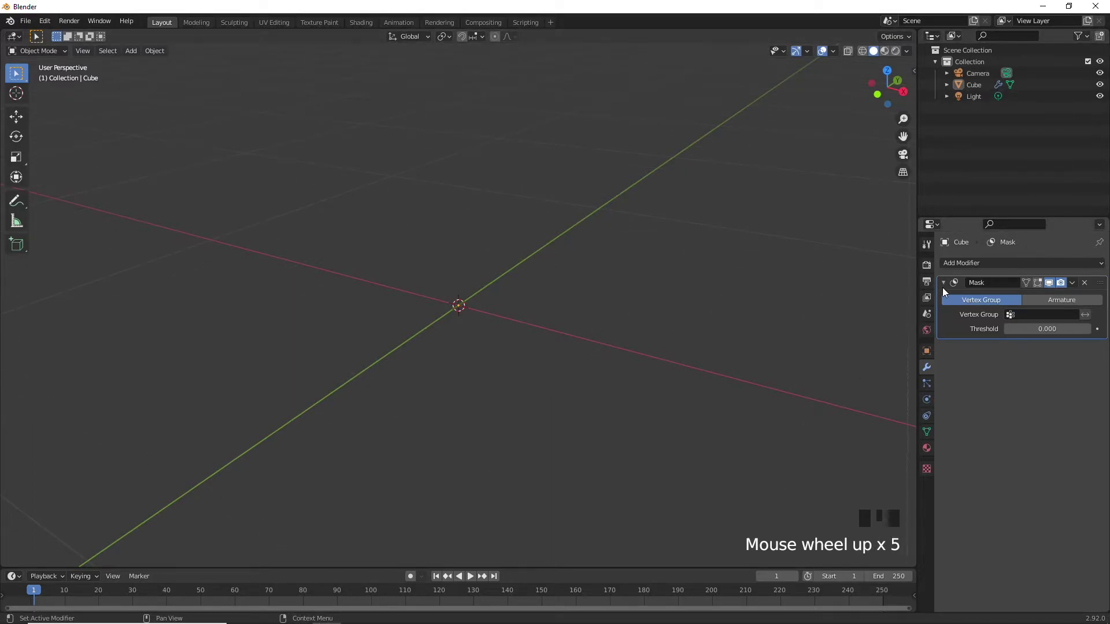
scroll(942, 286, "down", 3)
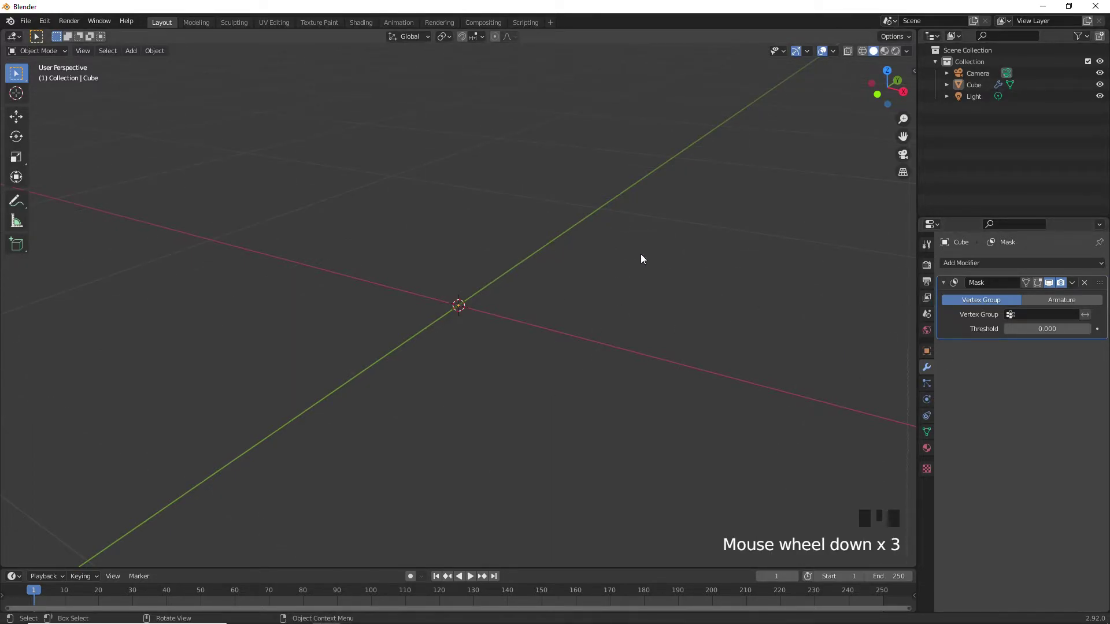
- Remove the Mask modifier from the cube
left_click(1084, 283)
scroll(759, 304, "down", 7)
middle_click_drag(317, 320, 492, 232)
scroll(373, 307, "down", 5)
scroll(480, 309, "up", 5)
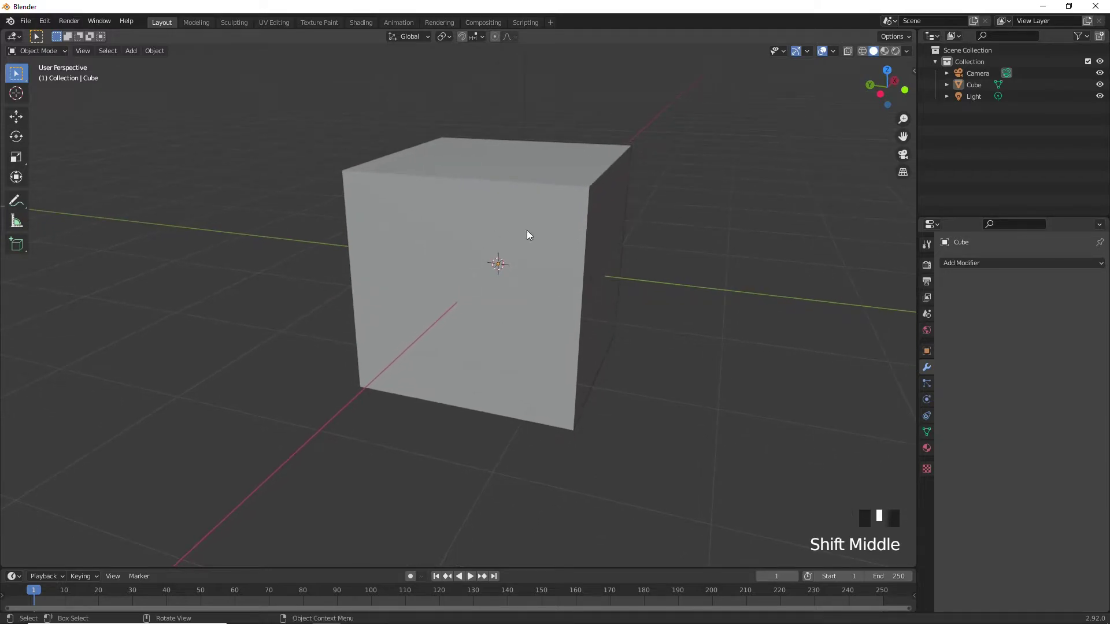
- Add a new Mask modifier to the cube with the Vertex Group mode
scroll(616, 259, "down", 4)
middle_click_drag(616, 259, 597, 267)
scroll(522, 280, "up", 3)
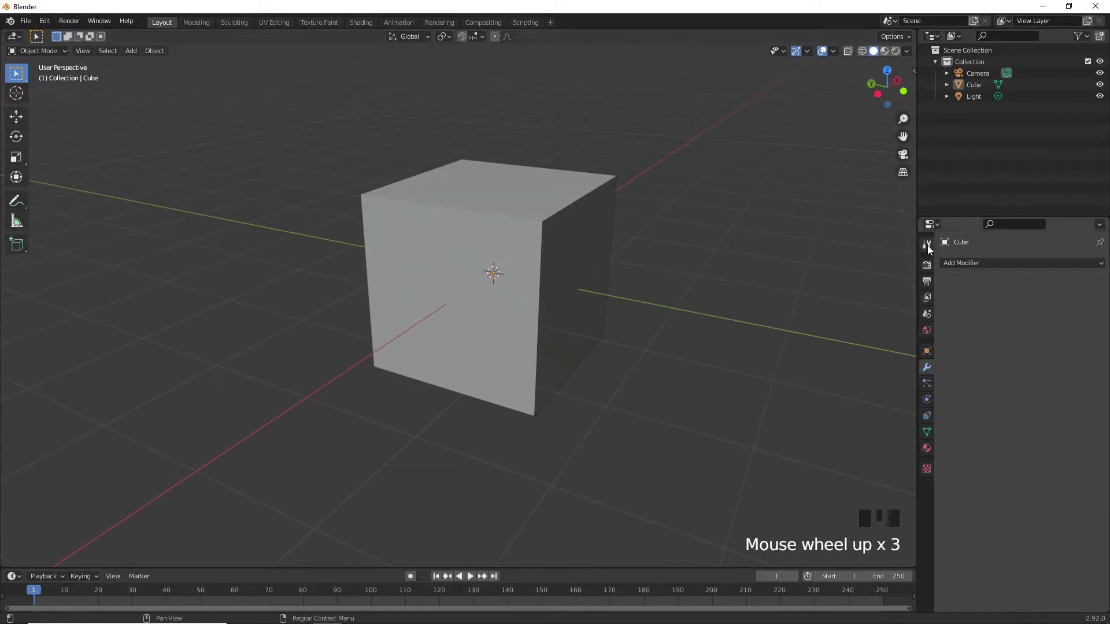
left_click(1042, 262)
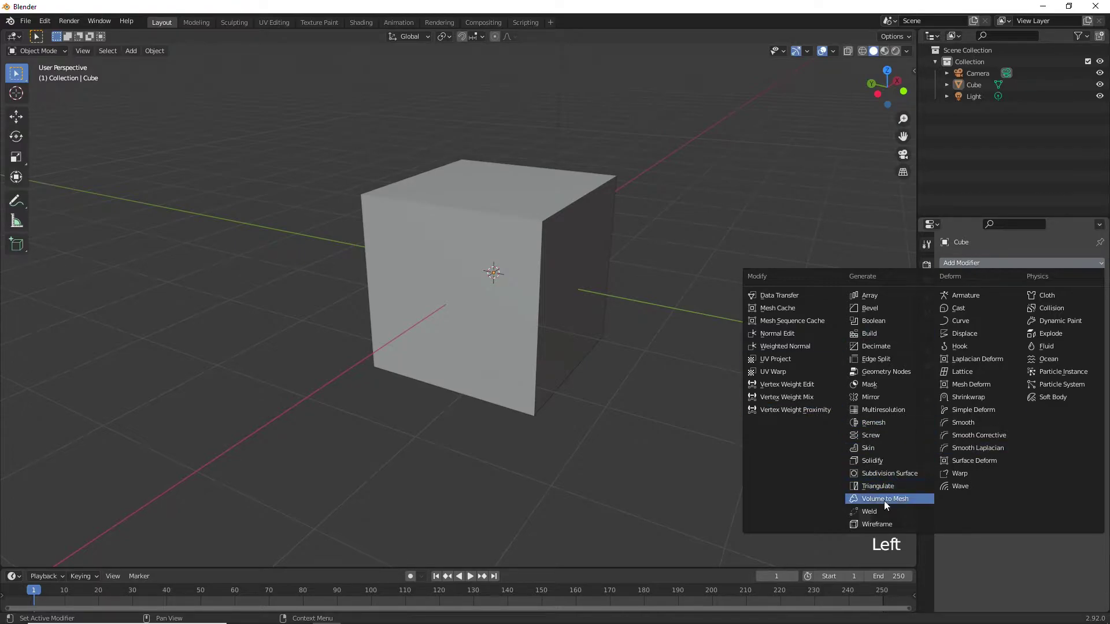
left_click(886, 386)
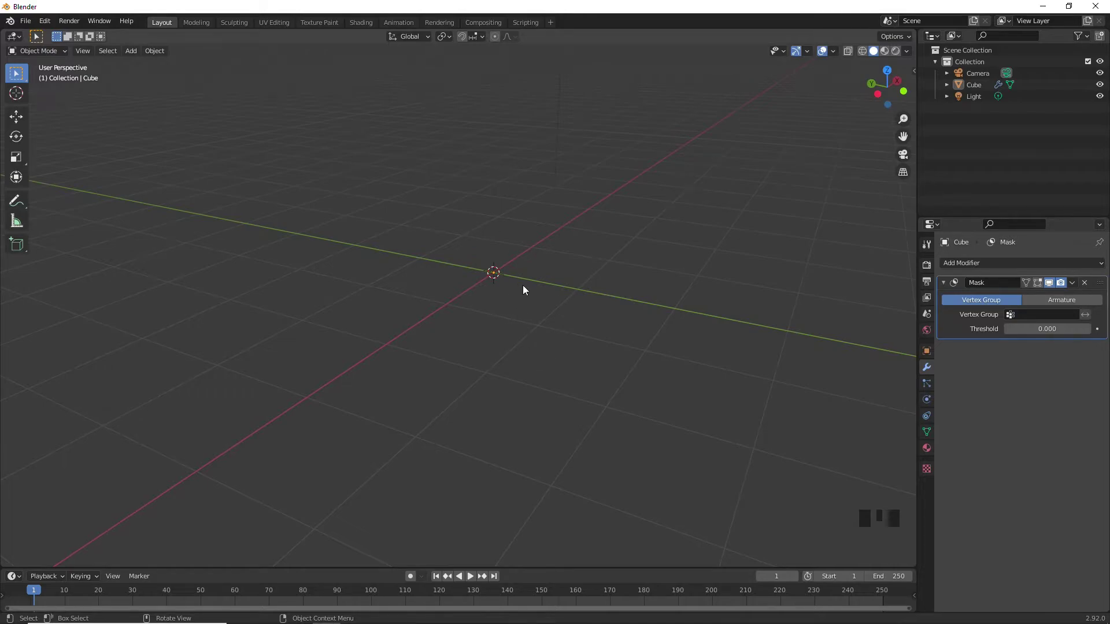
- Inspect the masked cube's mesh in Edit Mode and return to Object Mode
key("Tab")
scroll(522, 290, "down", 4)
scroll(621, 215, "up", 1)
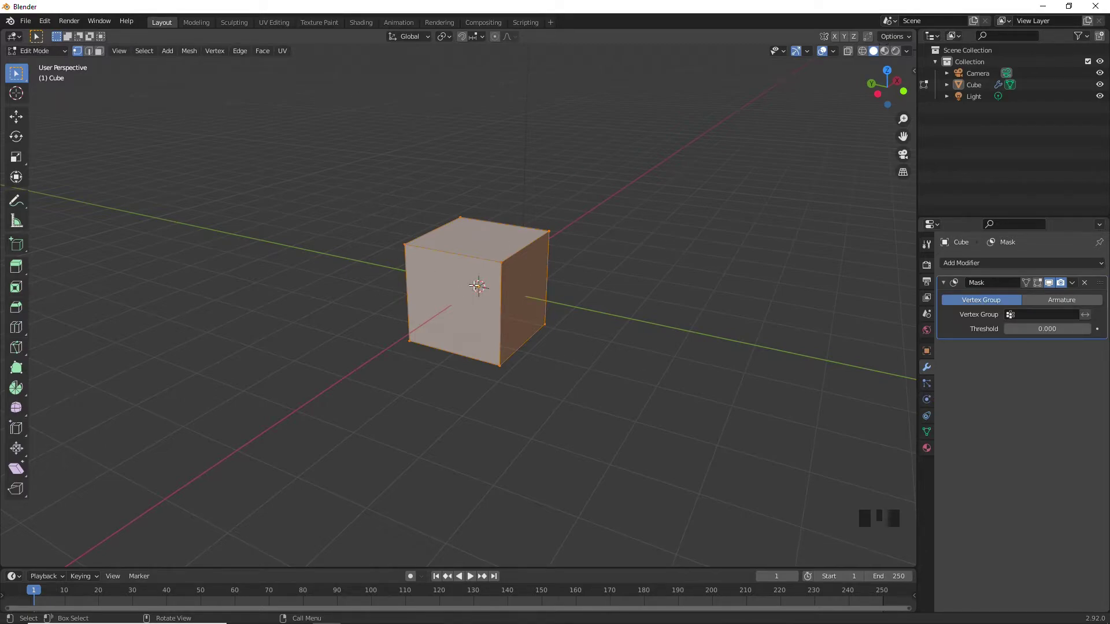
key("Tab")
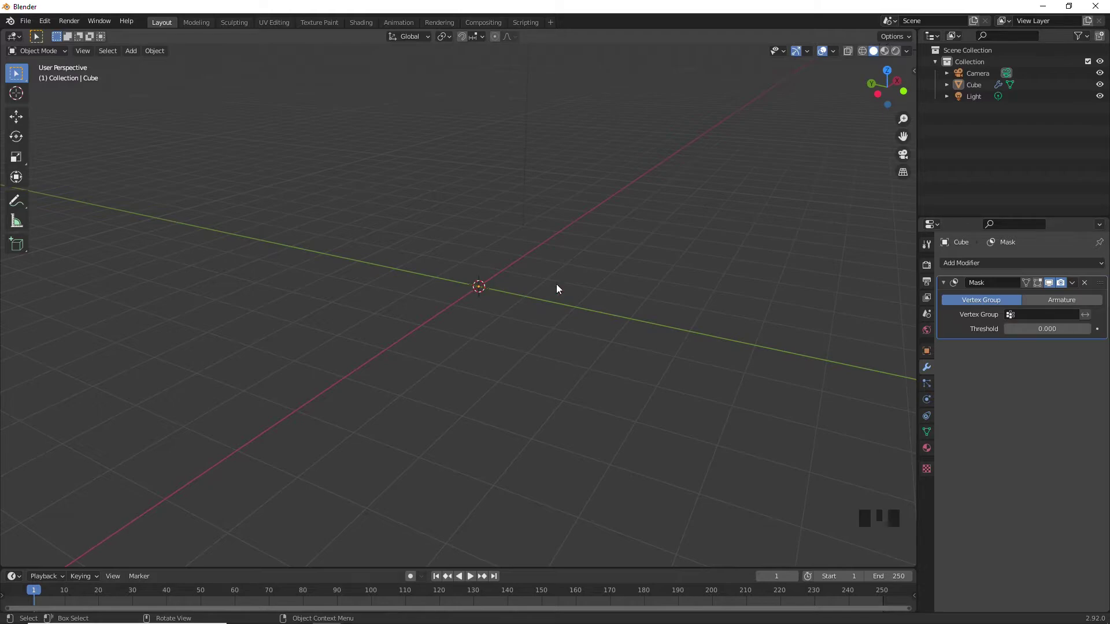
scroll(557, 285, "up", 5)
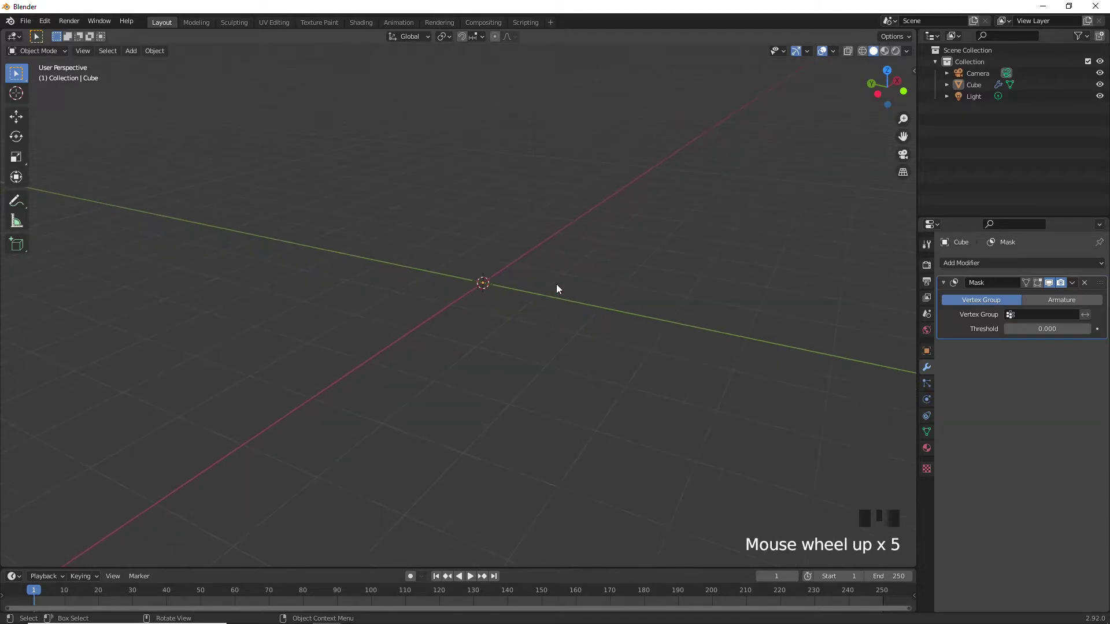
scroll(556, 289, "up", 3)
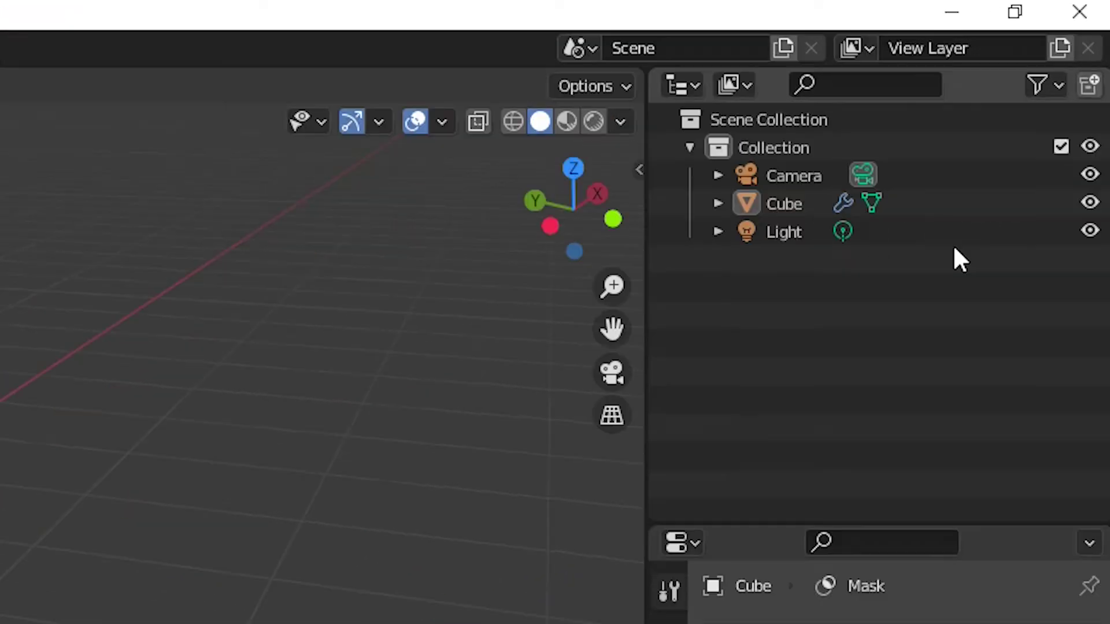
- Show the selectability and render restriction toggles in the Outliner
left_click(1048, 84)
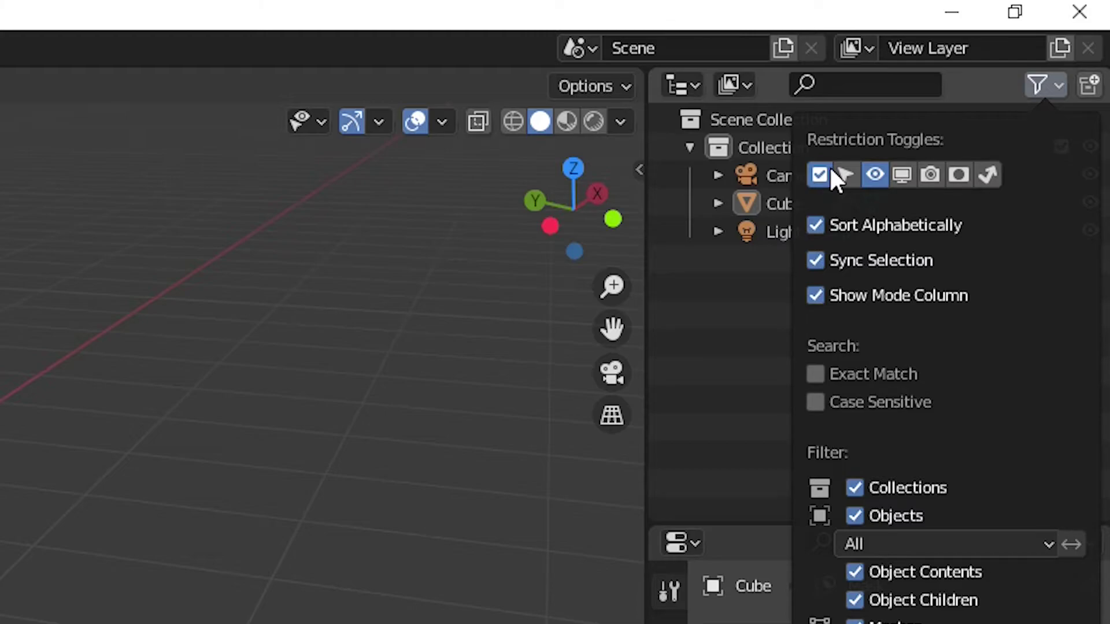
left_click(844, 179)
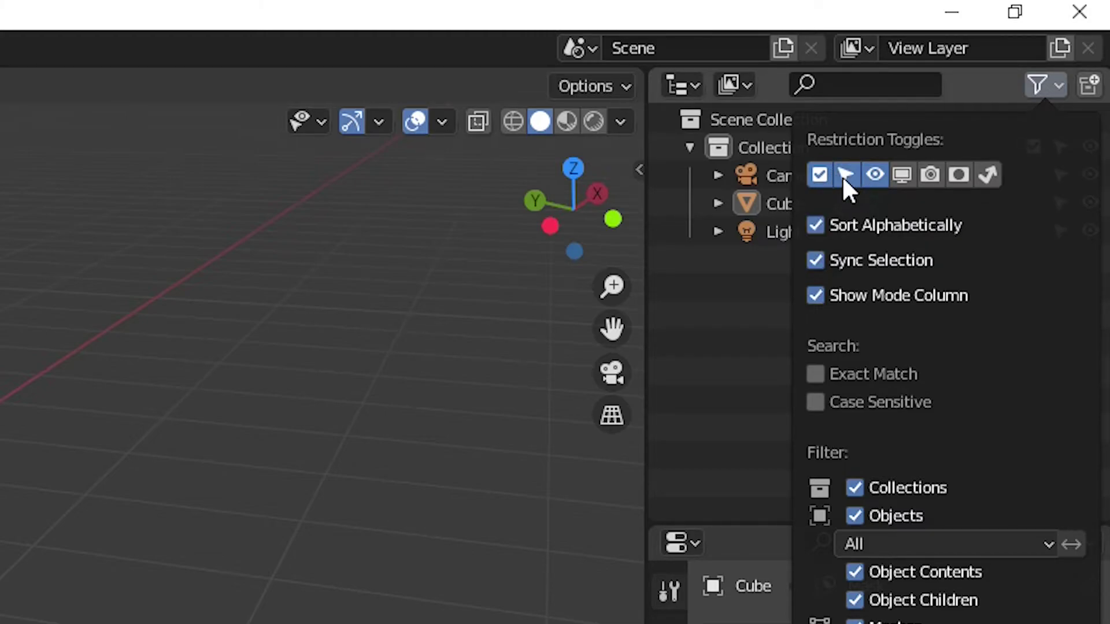
left_click(931, 182)
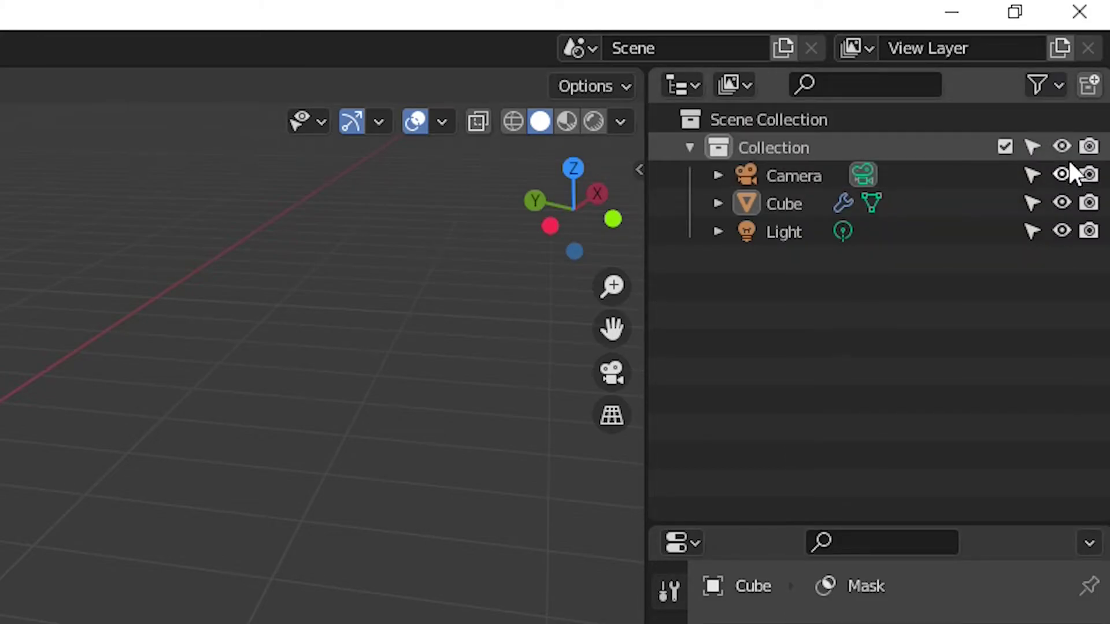
- Exclude Collection from the view layer and include it again, repeating the toggle to compare both states
left_click(1004, 151)
left_click(1005, 151)
left_click(1004, 151)
left_click(1004, 152)
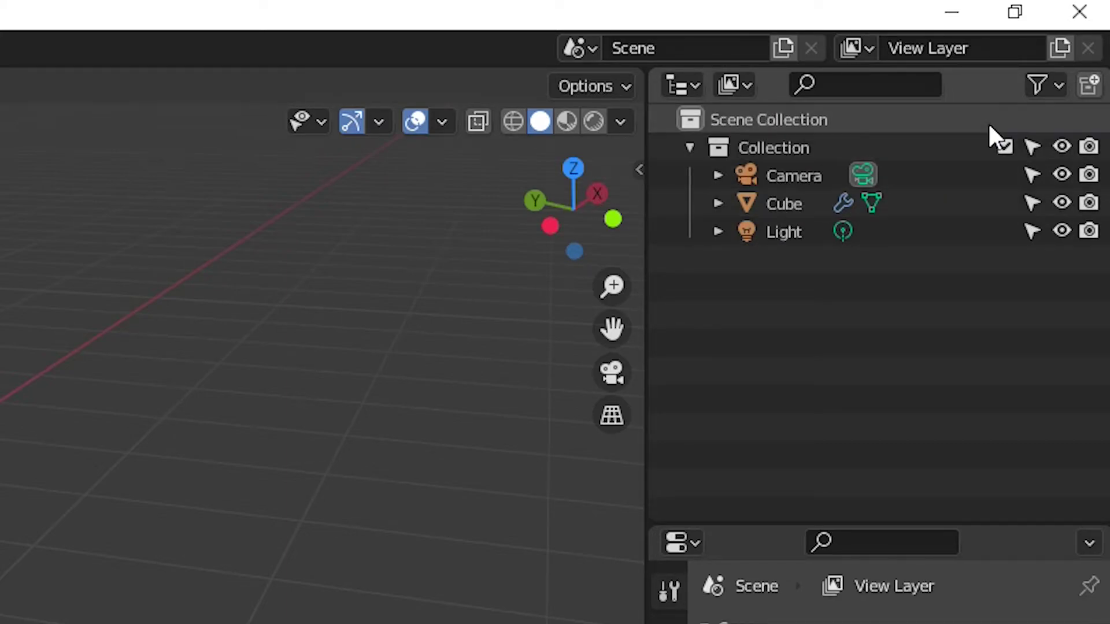
left_click(1004, 148)
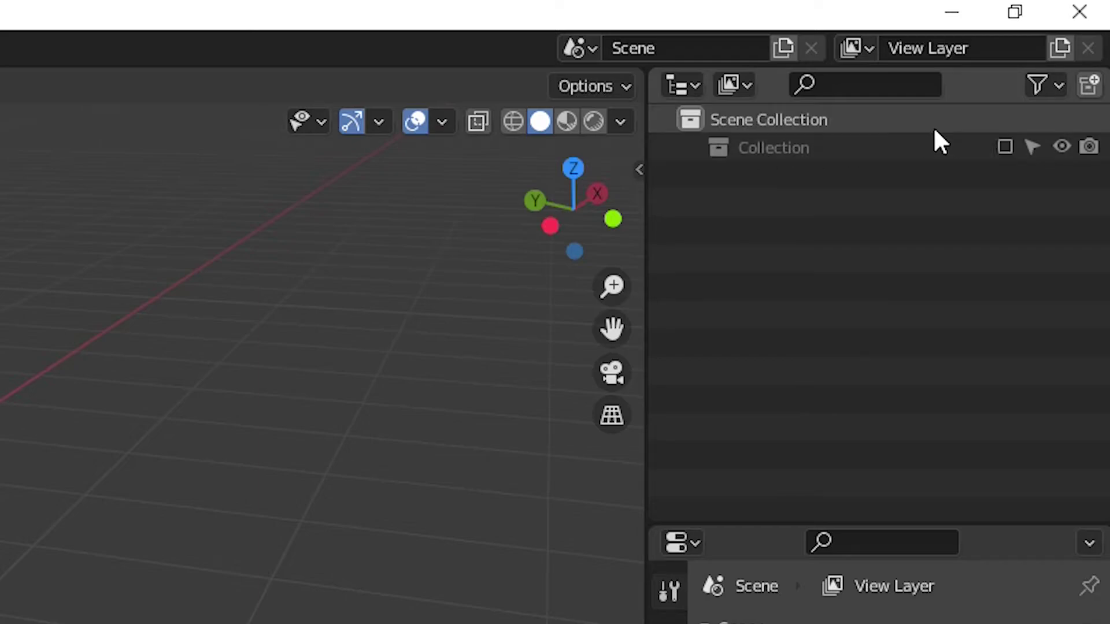
left_click(1006, 148)
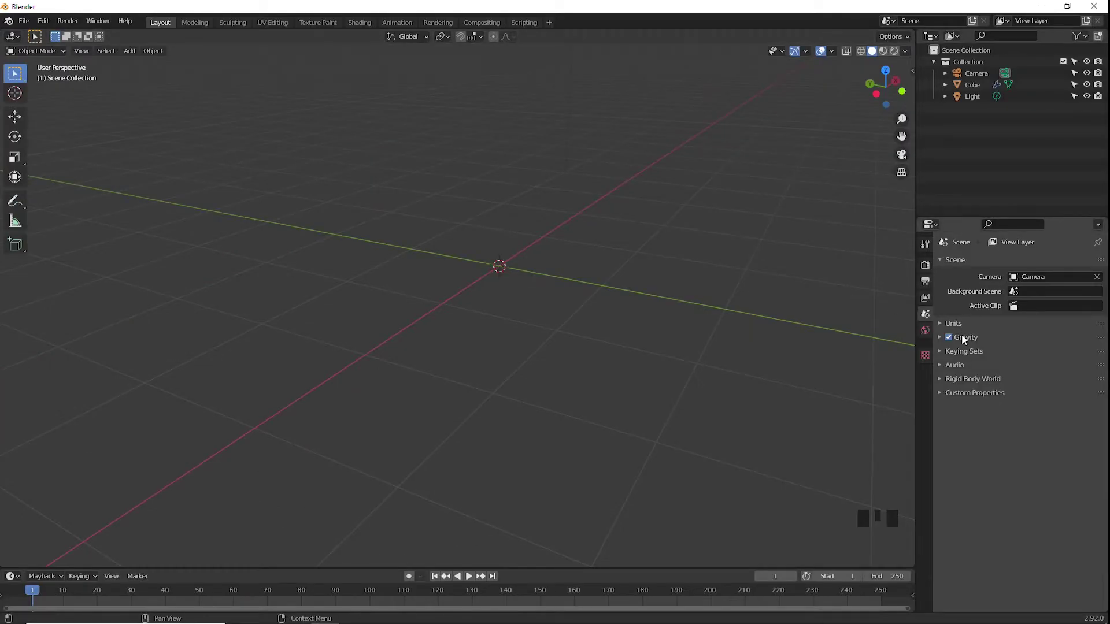
- Open the cube's modifier settings and disable the Mask modifier's display in the viewport
key("Tab")
scroll(405, 269, "down", 2)
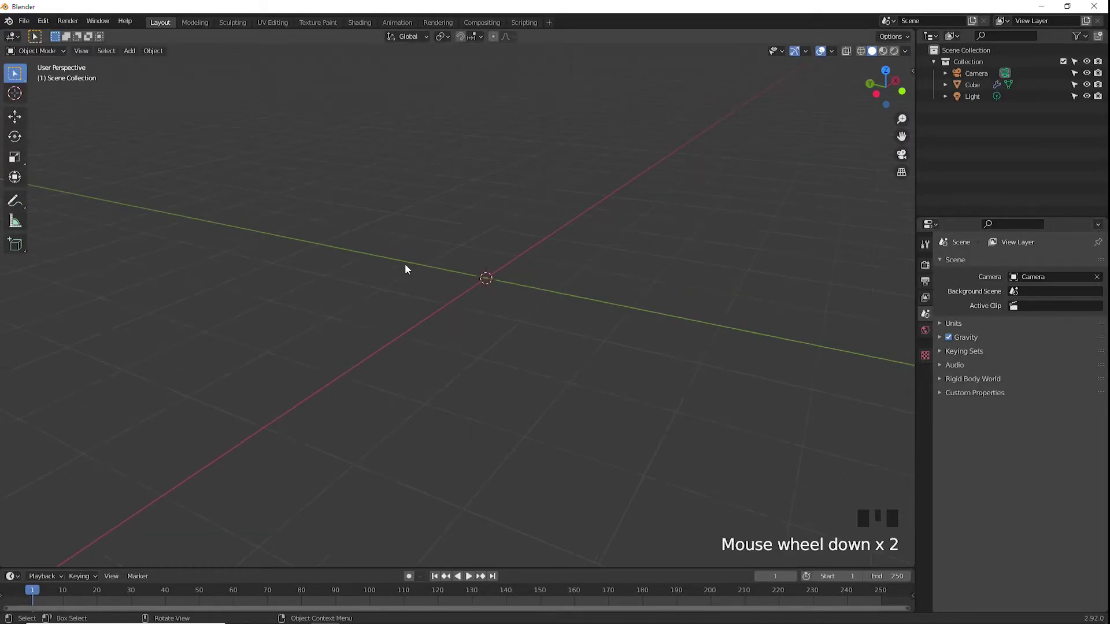
left_click(996, 85)
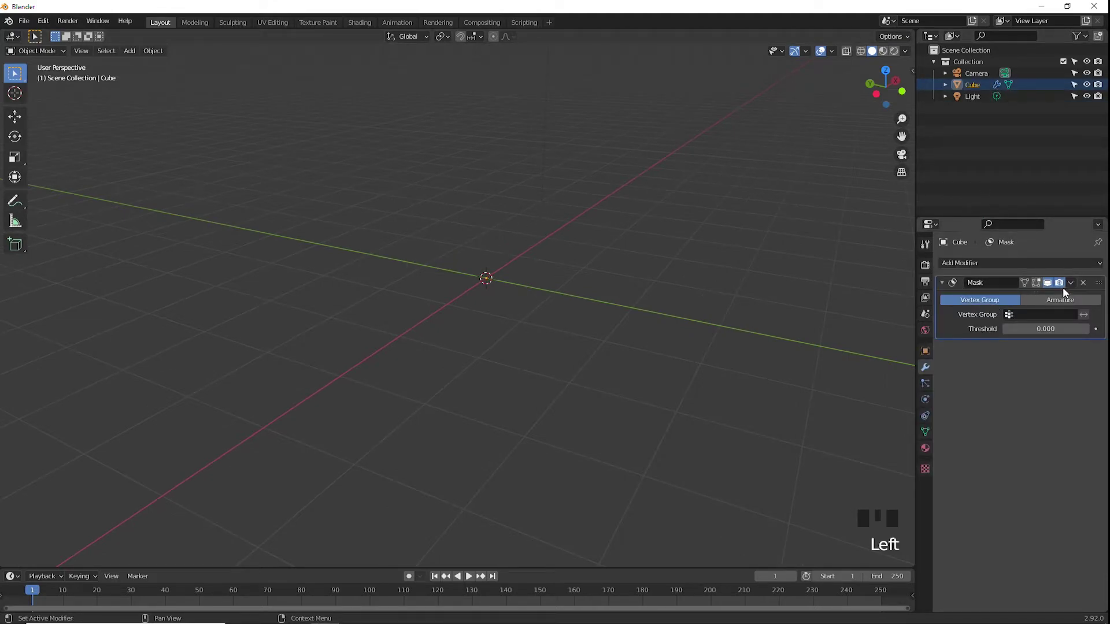
left_click(1046, 283)
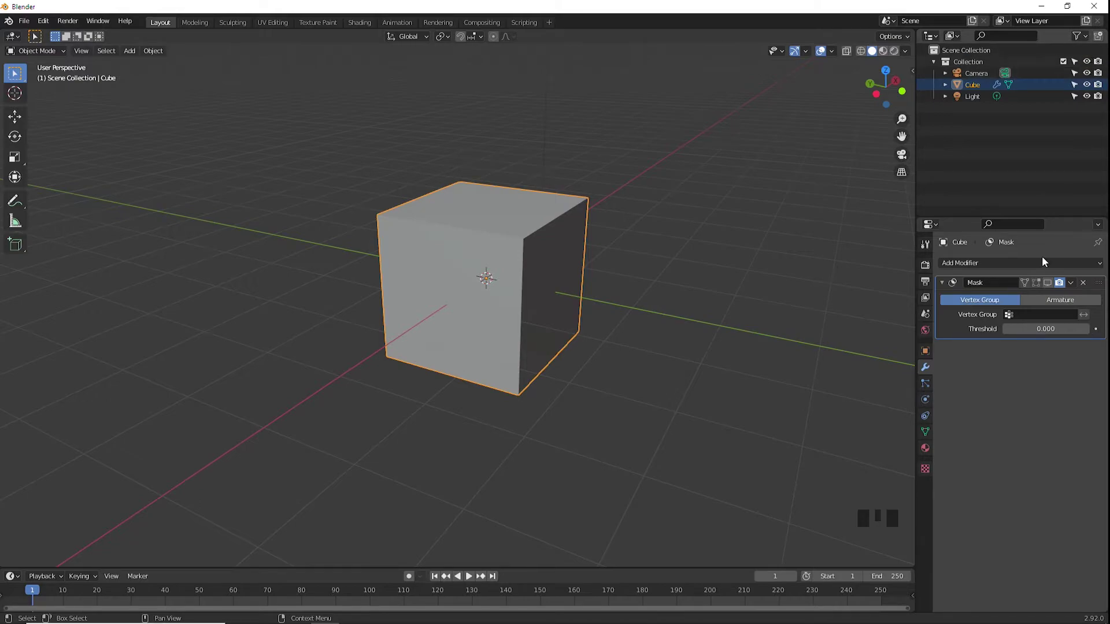
- Make Cube unselectable in the Outliner and try to select it in the viewport
scroll(436, 278, "down", 3)
middle_click_drag(436, 278, 496, 280)
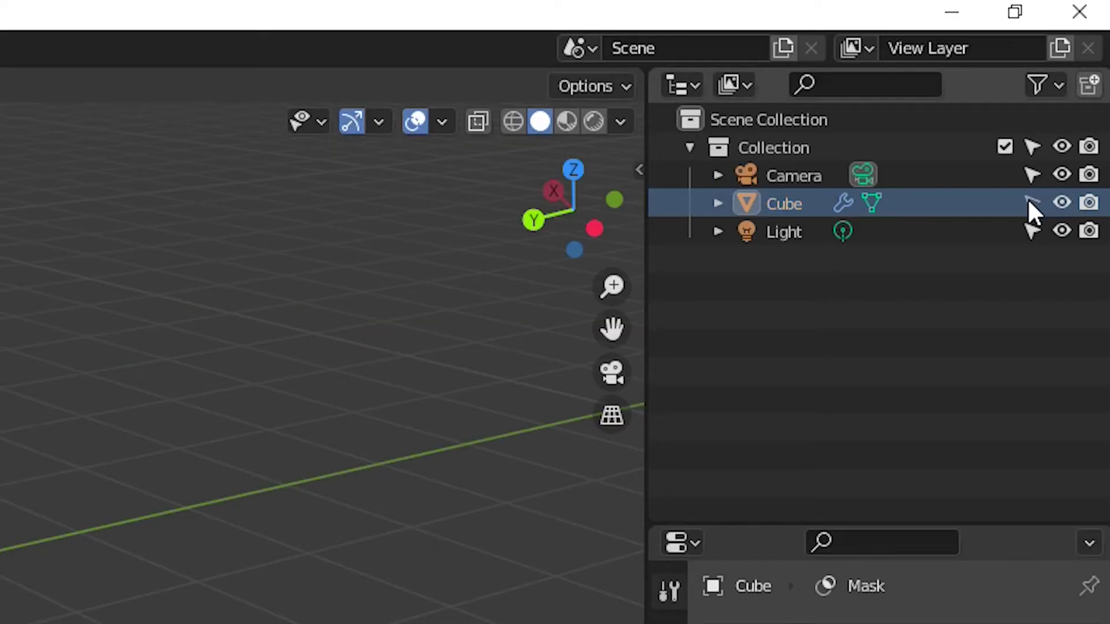
left_click(556, 262)
left_click(557, 262)
left_click(557, 261)
left_click(557, 262)
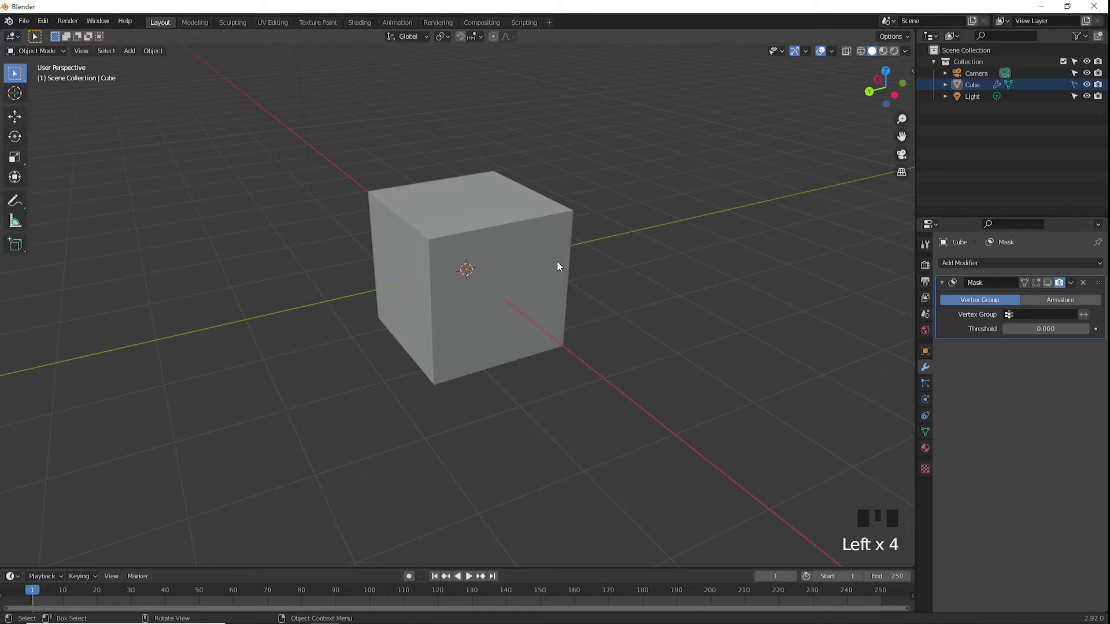
left_click(556, 261)
left_click(557, 261)
left_click(556, 261)
left_click(556, 262)
- Add a second cube mesh and move it about 2.5 m to sit beside the first cube
middle_click_drag(556, 261, 573, 286)
key("shift+a")
mouse_move(576, 289)
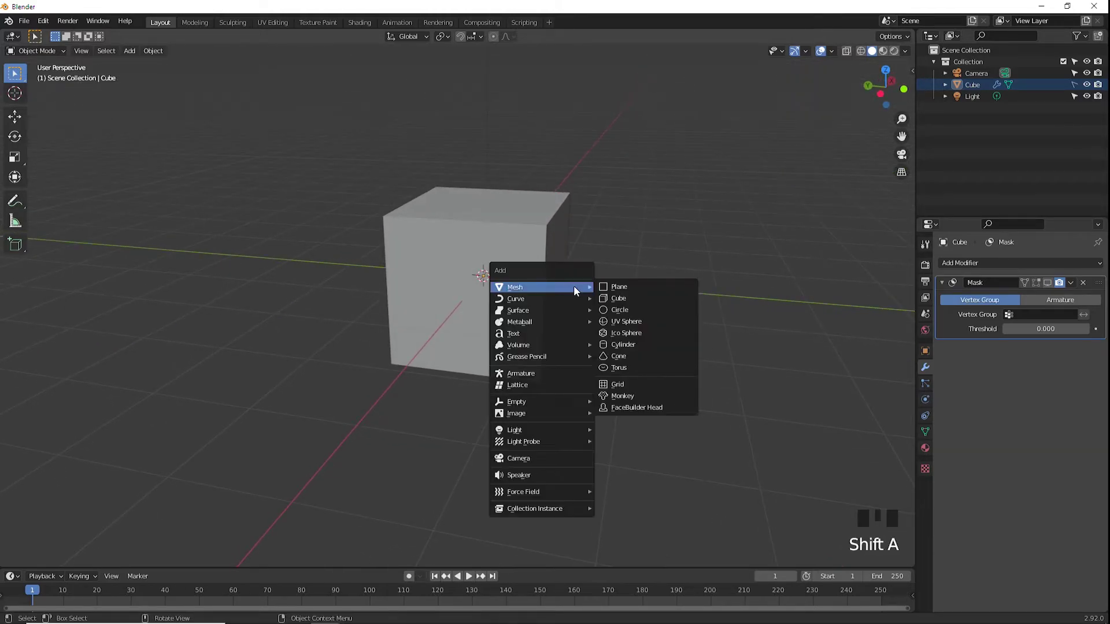
left_click(618, 298)
key("g")
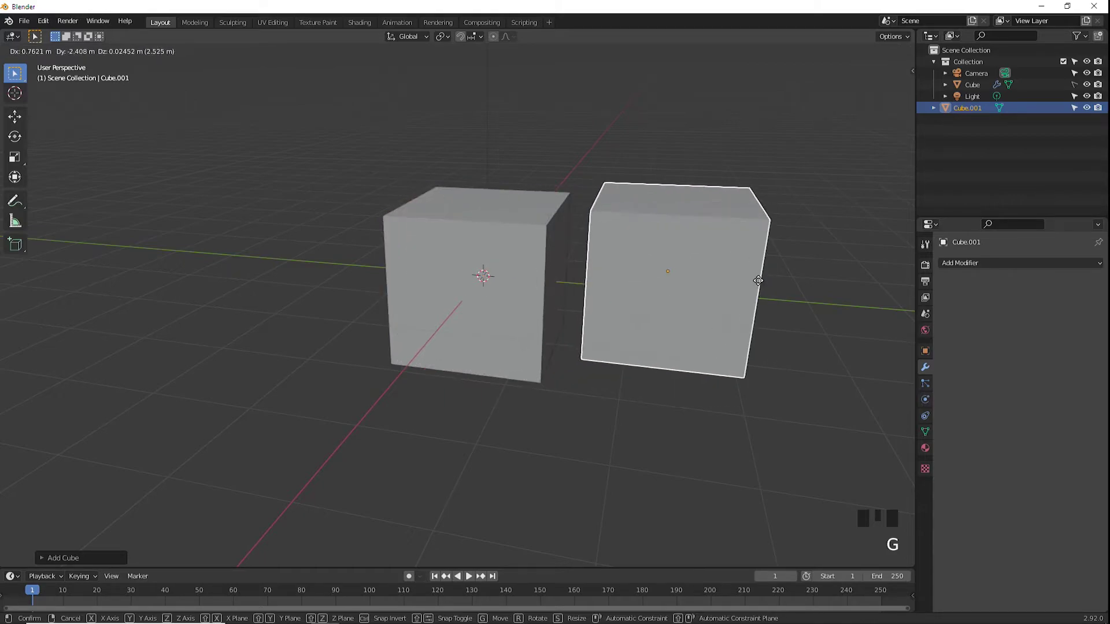
left_click(739, 291)
scroll(646, 337, "down", 5)
scroll(532, 320, "up", 1)
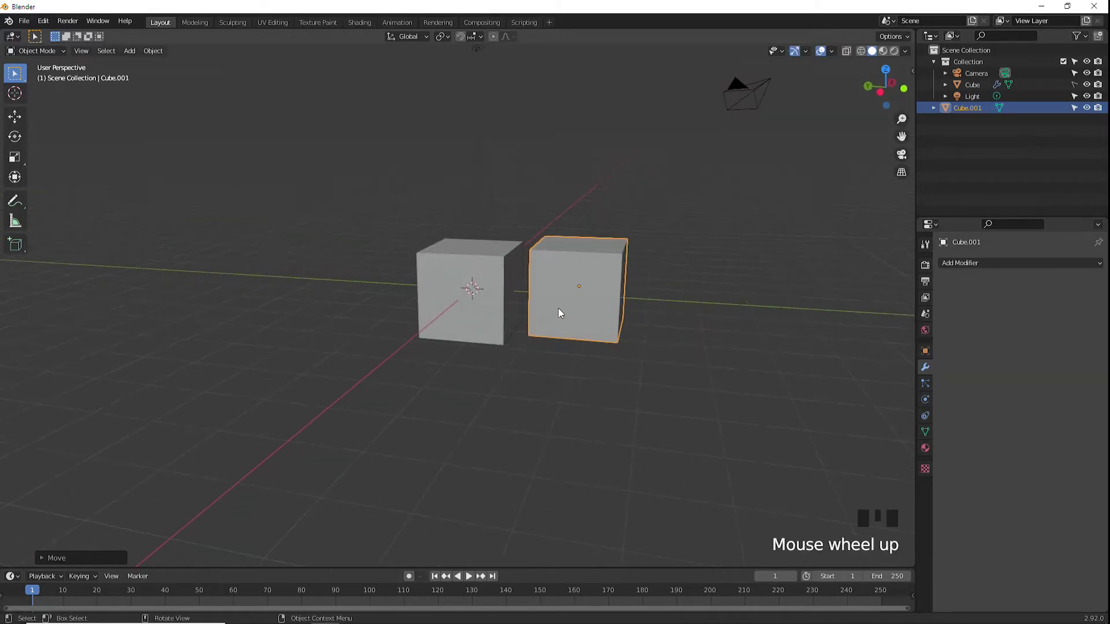
- Try selecting each of the two cubes in the viewport to compare their selectability
left_click(584, 378)
left_click(570, 373)
left_click(569, 373)
triple_click(495, 336)
triple_click(495, 335)
left_click(590, 297)
left_click(591, 297)
left_click(454, 313)
left_click(572, 303)
left_click(485, 318)
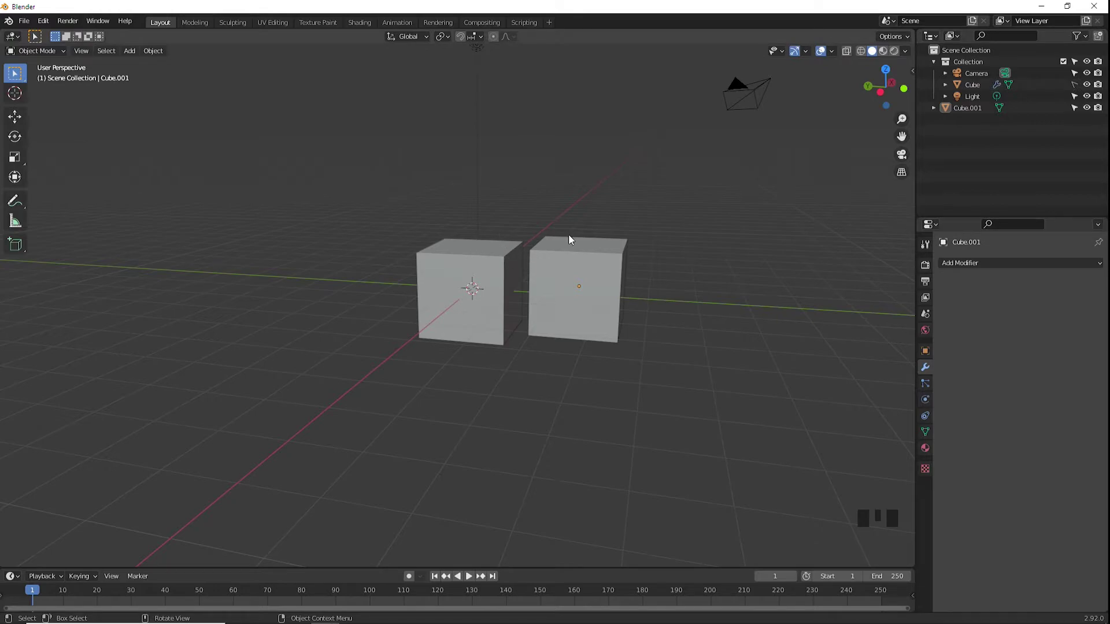
- Make Cube selectable again and toggle its viewport visibility several times, leaving it hidden
left_click(1074, 86)
left_click(1087, 85)
left_click(1087, 85)
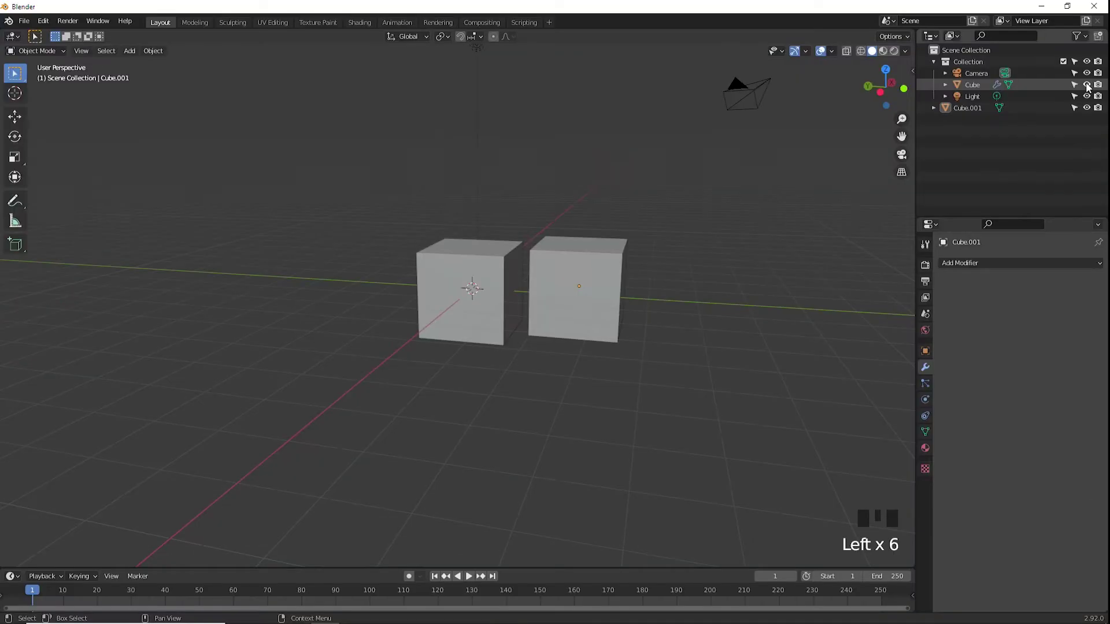
left_click(1086, 86)
left_click(1086, 86)
left_click(1086, 85)
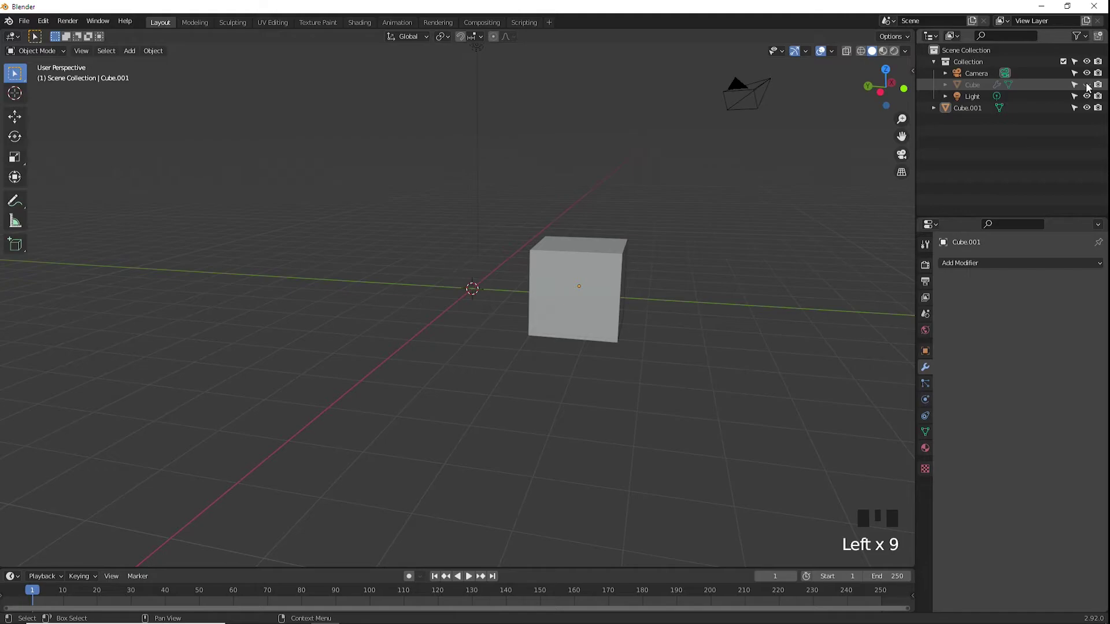
- Render the scene with Cube hidden in the viewport, close the render, and unhide Cube
key("F12")
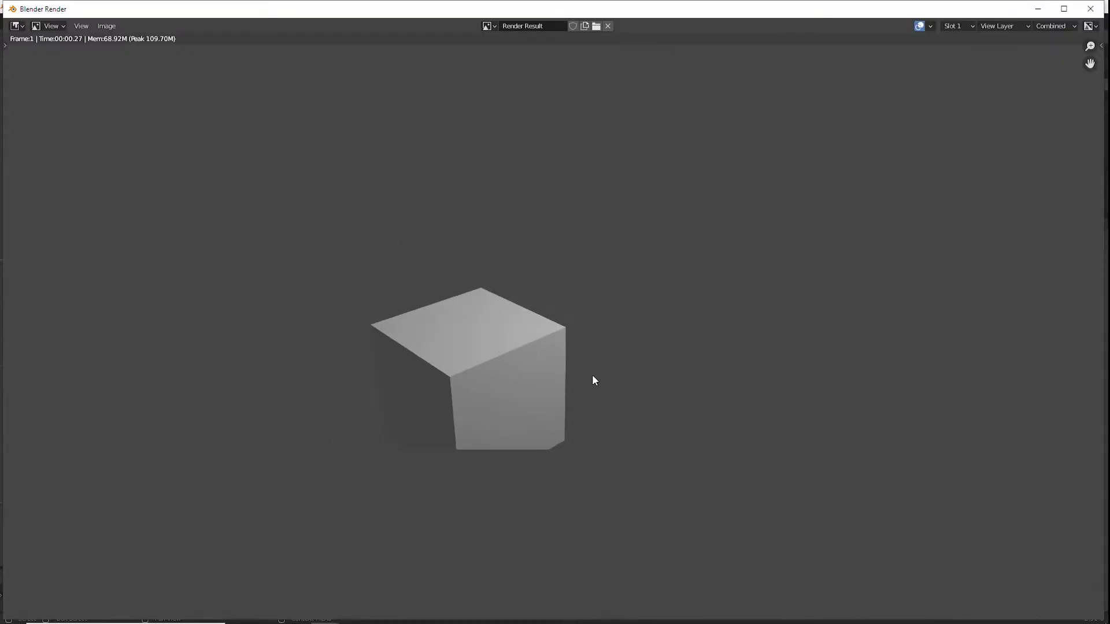
left_click(1090, 9)
middle_click_drag(494, 311, 545, 313)
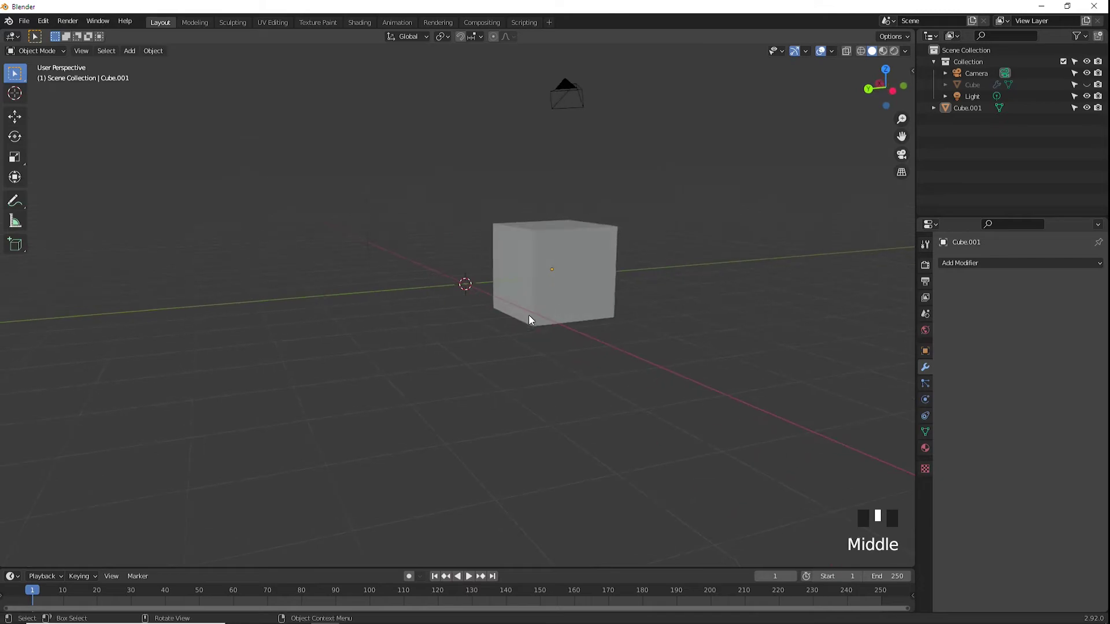
middle_click_drag(474, 273, 497, 296)
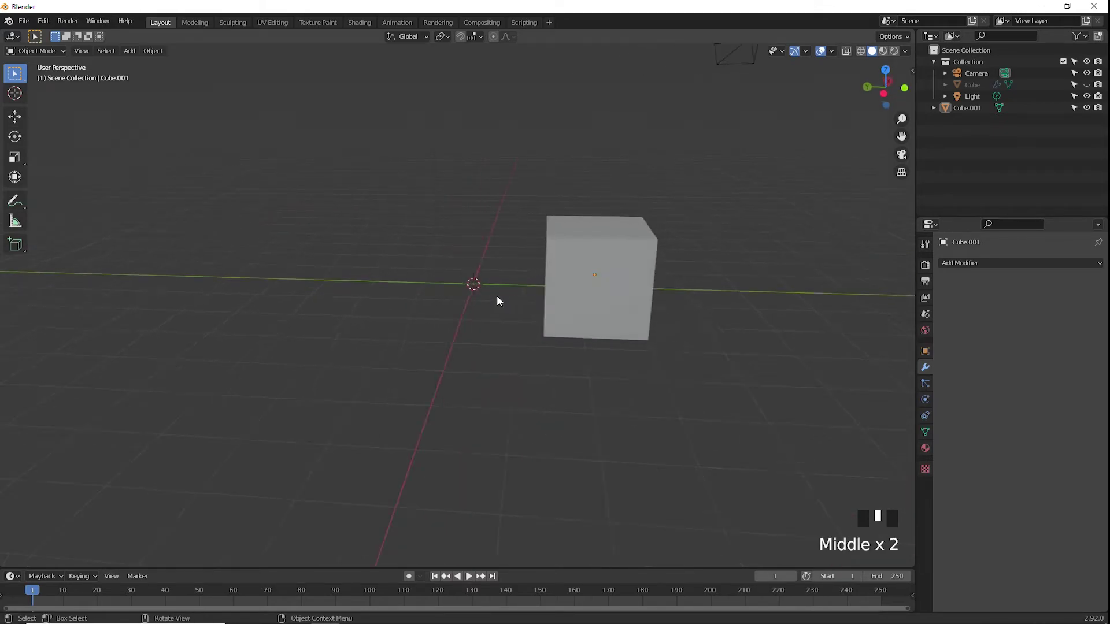
left_click(1087, 84)
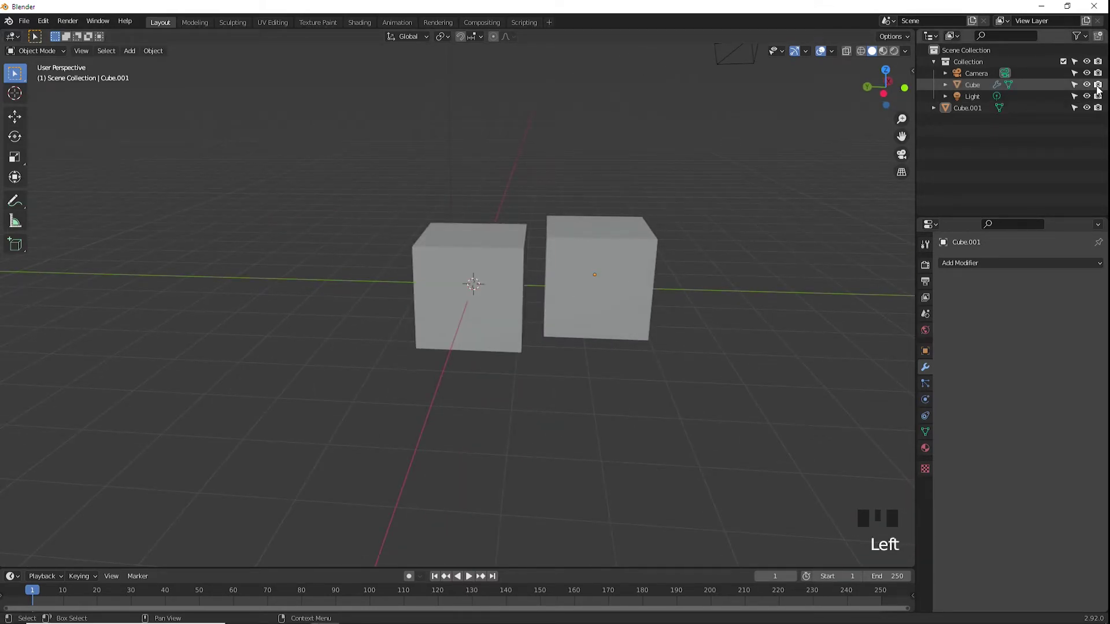
- Disable Cube in renders, render the scene, and close the render window
scroll(679, 258, "down", 3)
middle_click_drag(678, 257, 673, 259)
key("KP_0")
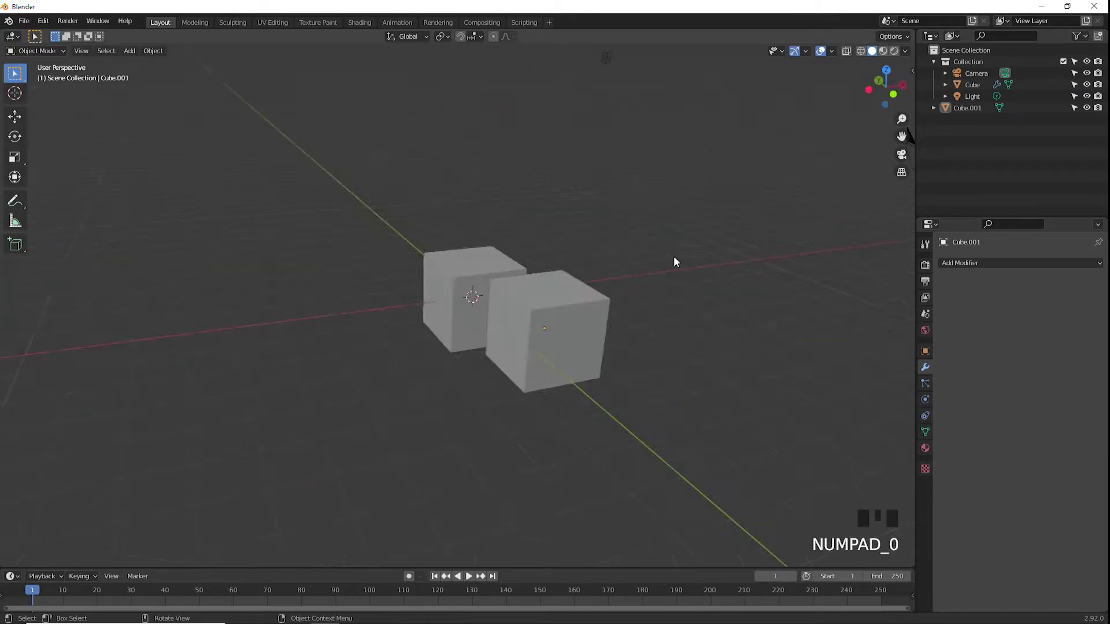
scroll(478, 315, "up", 2)
key("KP_0")
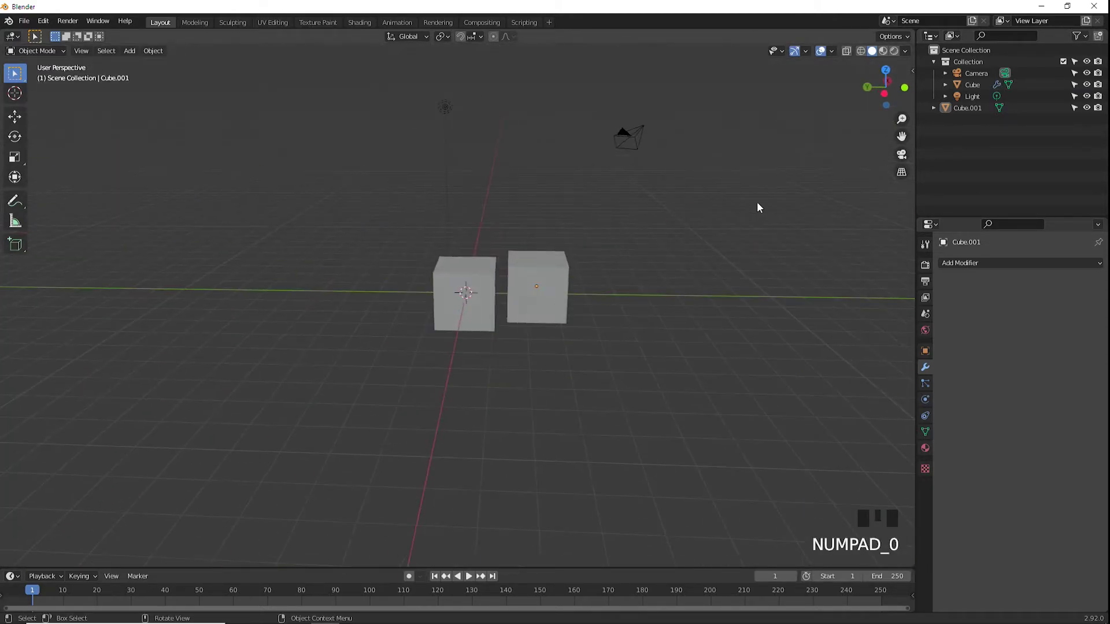
left_click(1100, 86)
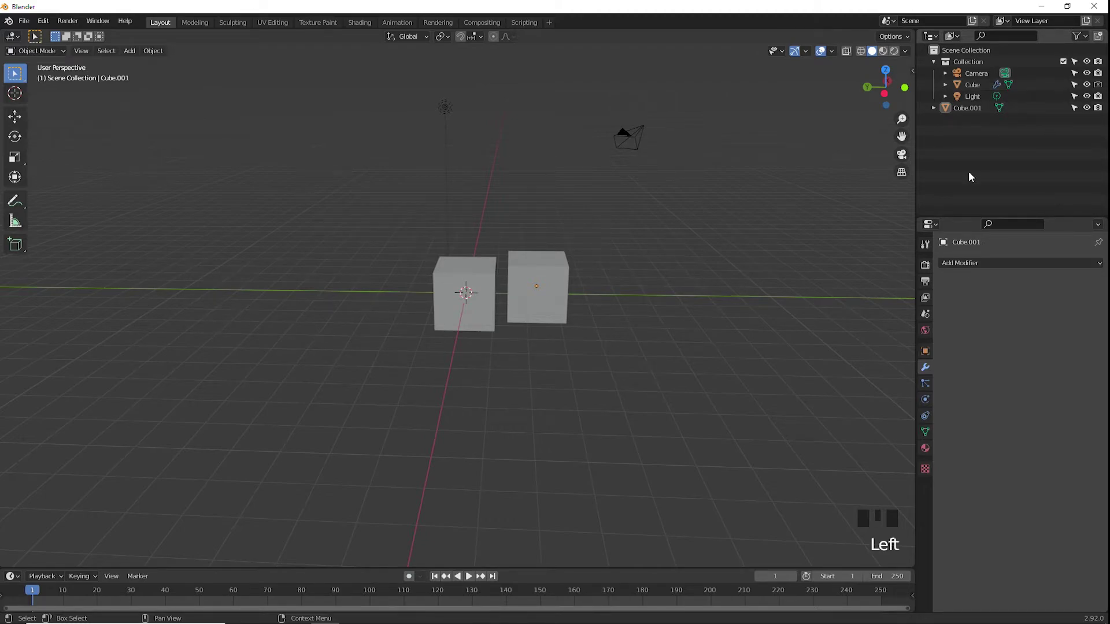
scroll(536, 202, "up", 4)
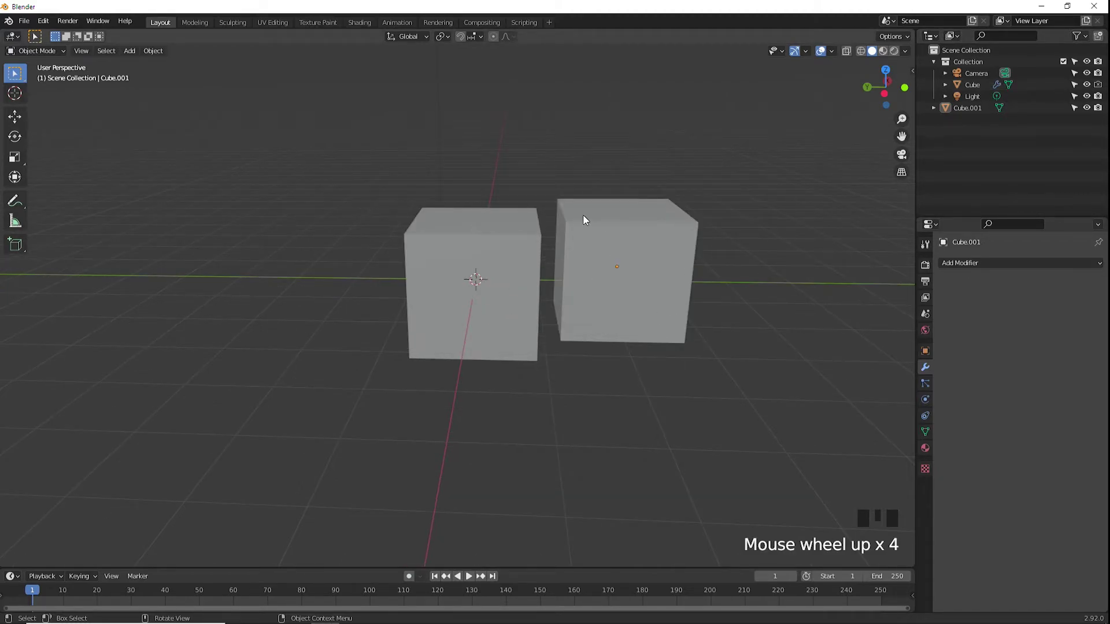
key("F12")
scroll(578, 237, "down", 4)
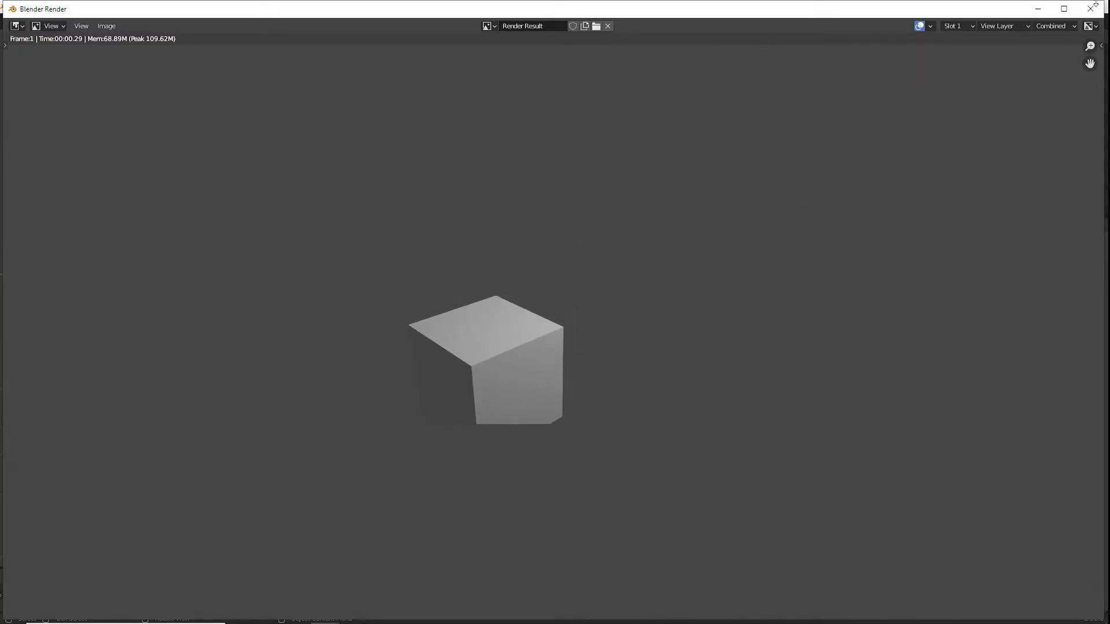
left_click(1094, 6)
- Align the camera to a straight-on view facing both cubes
scroll(572, 323, "down", 2)
key("KP_0")
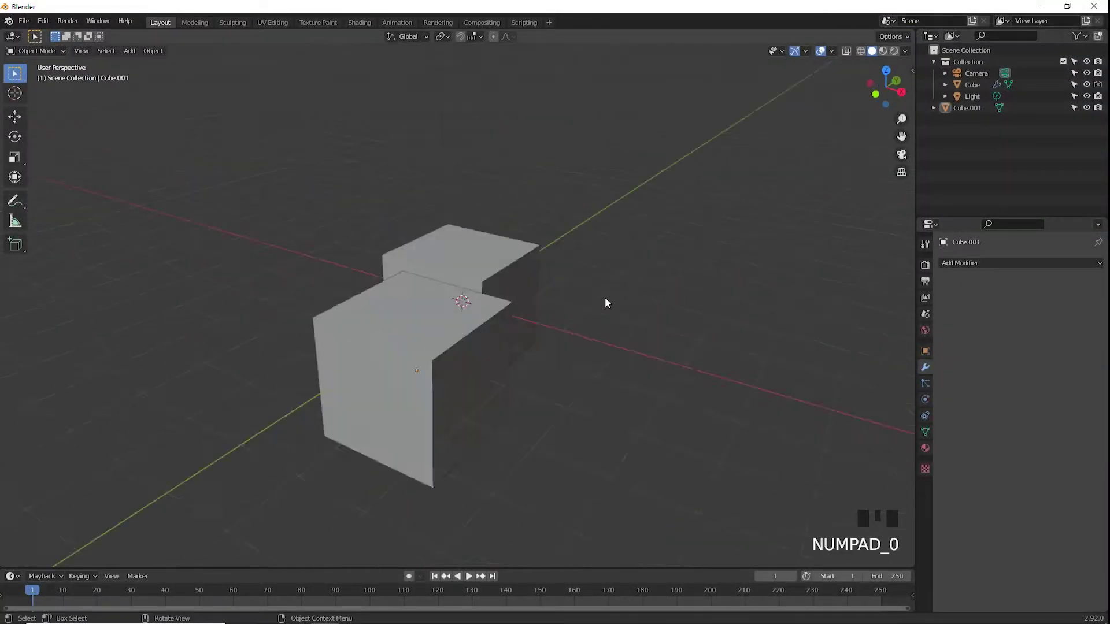
key("KP_0")
scroll(553, 283, "down", 1)
scroll(554, 283, "up", 4)
middle_click_drag(555, 283, 583, 284)
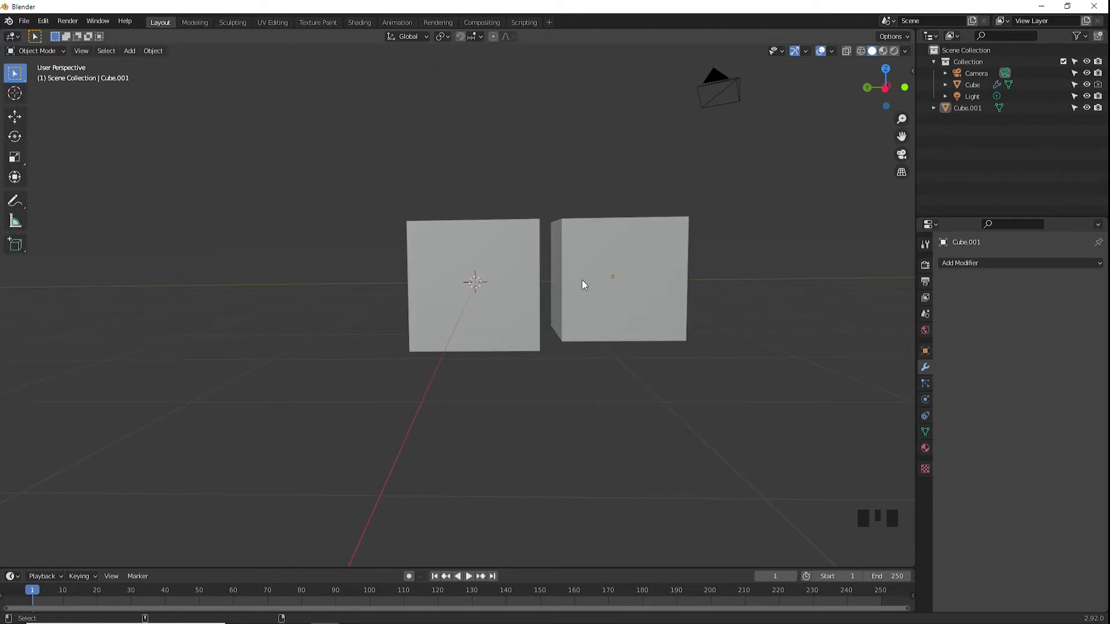
key("ctrl+alt+KP_0")
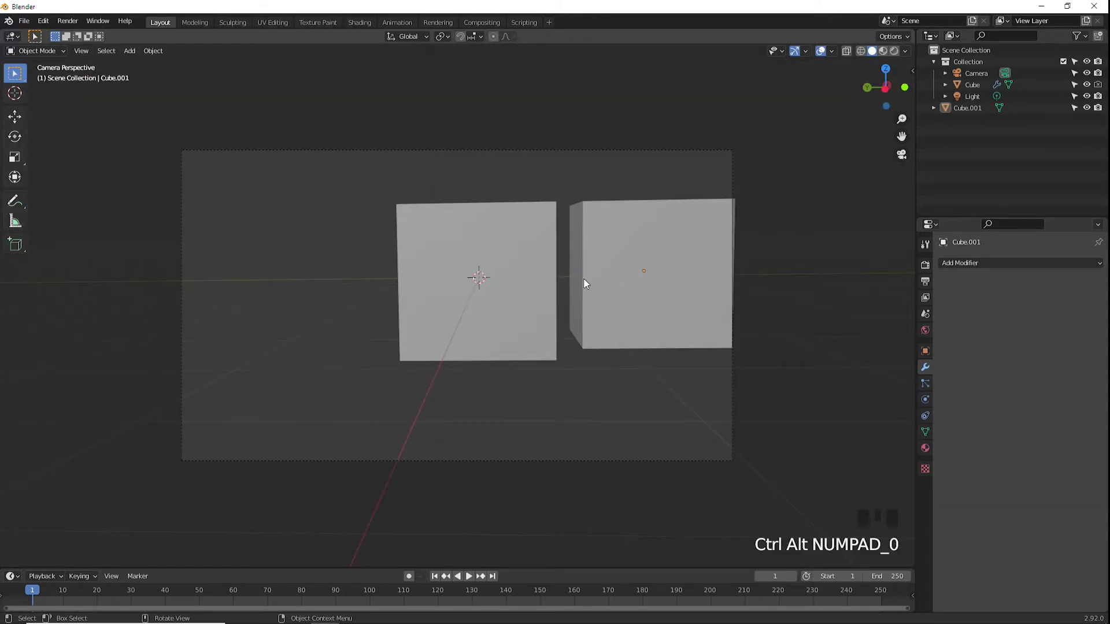
- Move the camera sideways and along its local Z axis to frame both cubes, at about X -9.36, Y -1.23, Z 0.58 m
left_click(965, 71)
key("g")
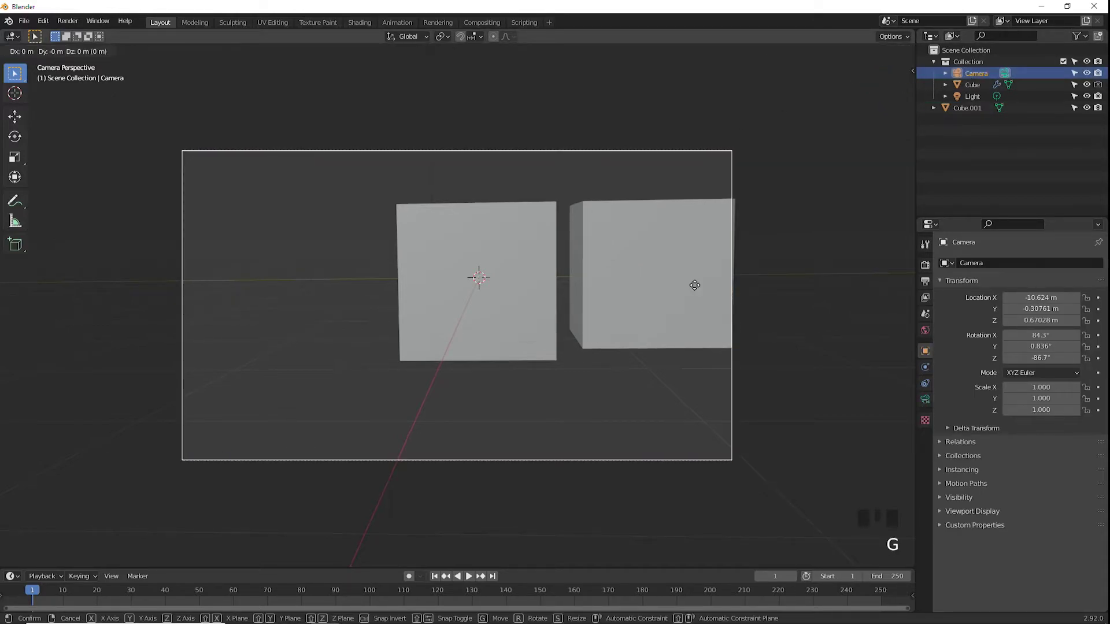
left_click(831, 291)
key("g")
key("z")
key("z")
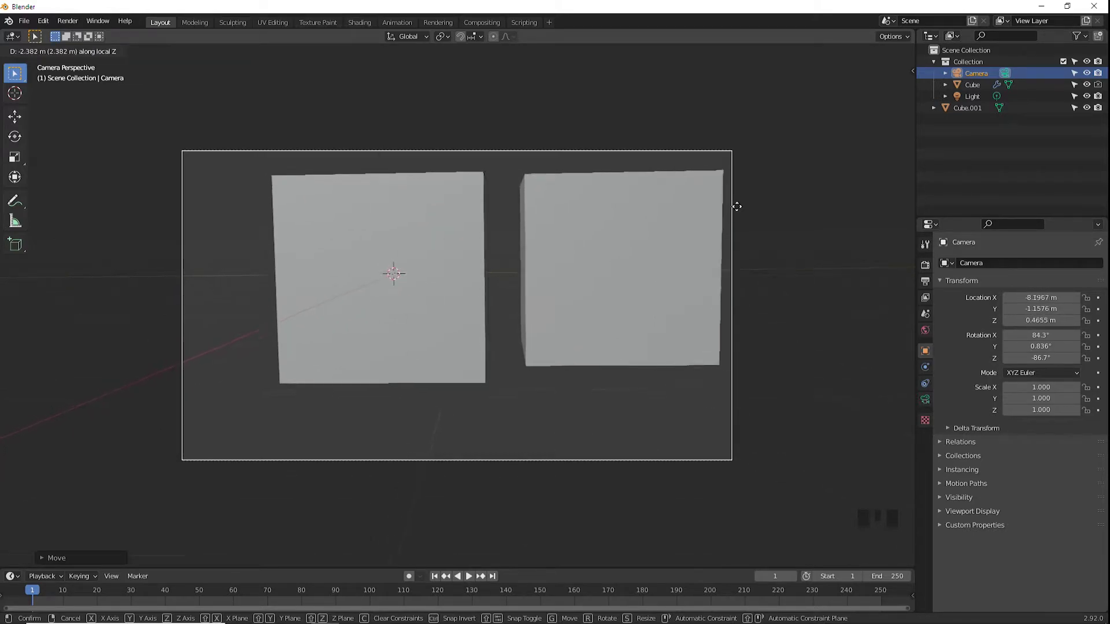
left_click(749, 234)
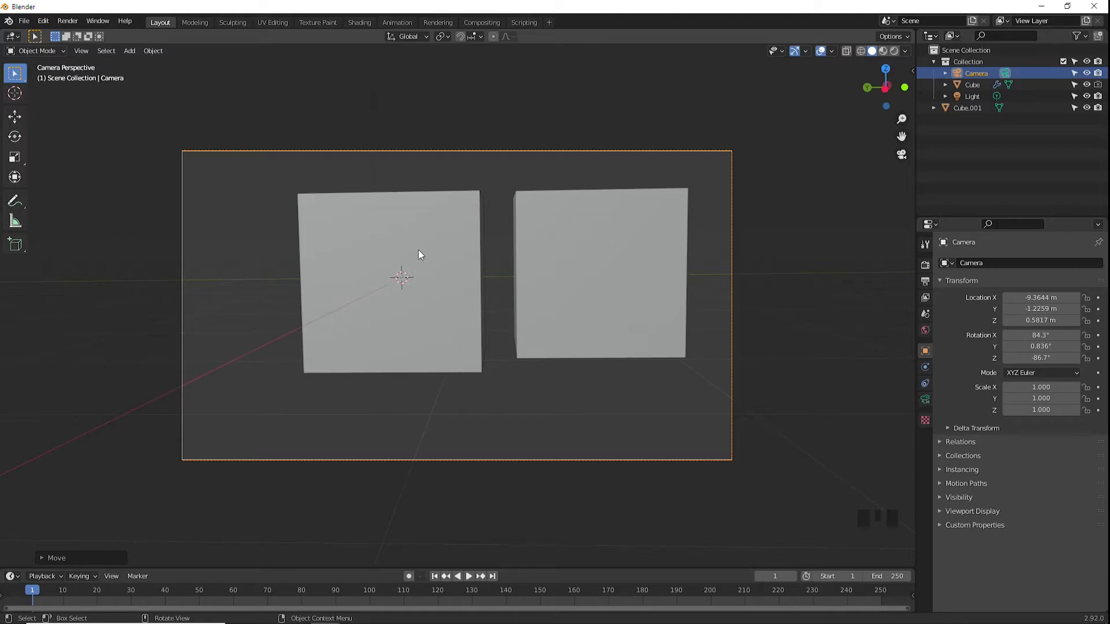
- Remove the Mask modifier from the original cube and check the framing through the camera
left_click(572, 235)
scroll(553, 324, "down", 2)
scroll(553, 328, "up", 5)
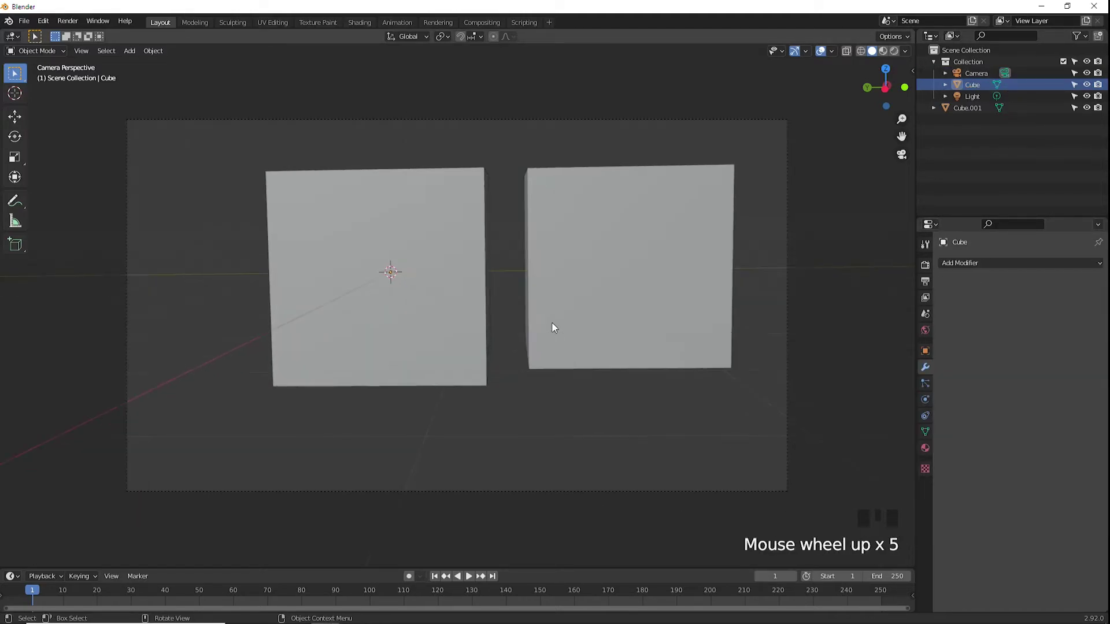
key("KP_0")
key("KP_0")
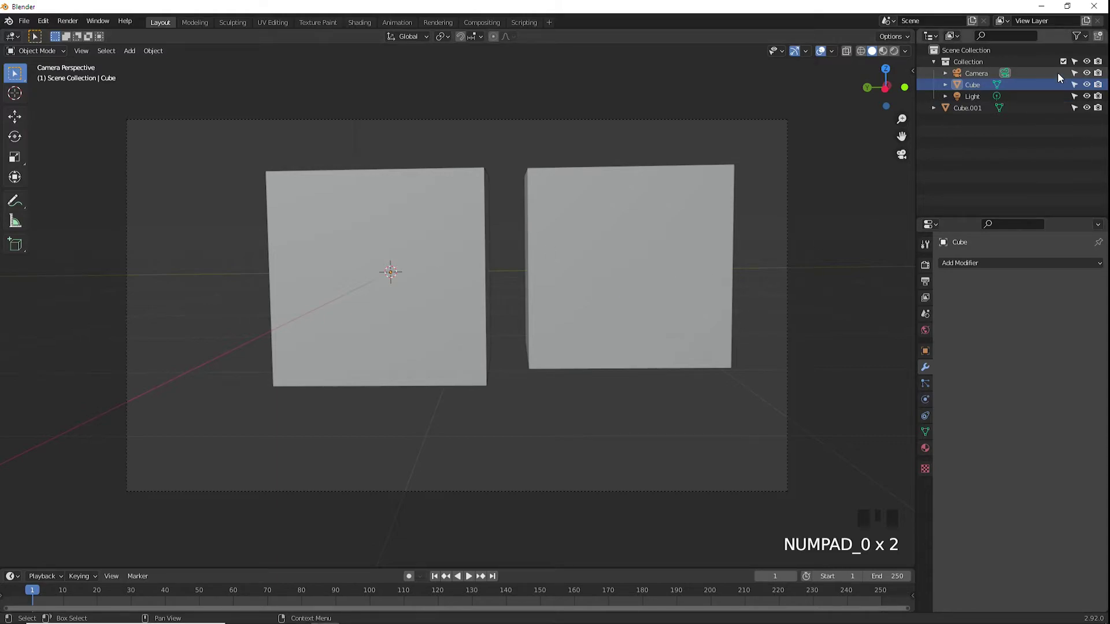
- Hide Cube in the viewport, render from the reframed camera, close the render, and show Cube again
left_click(1087, 86)
key("F12")
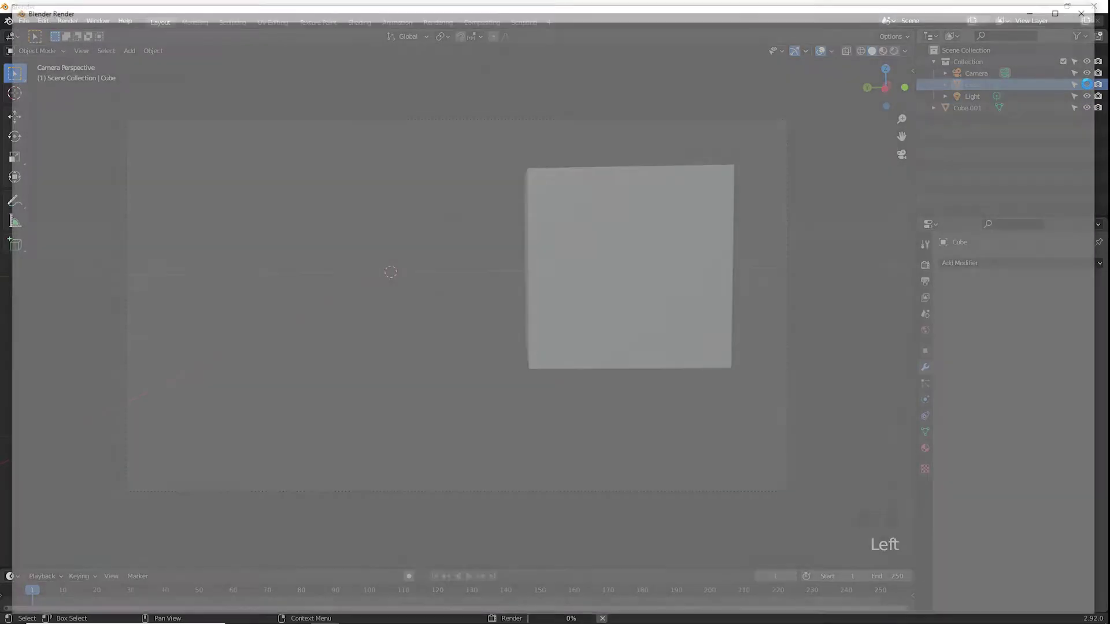
scroll(790, 233, "down", 4)
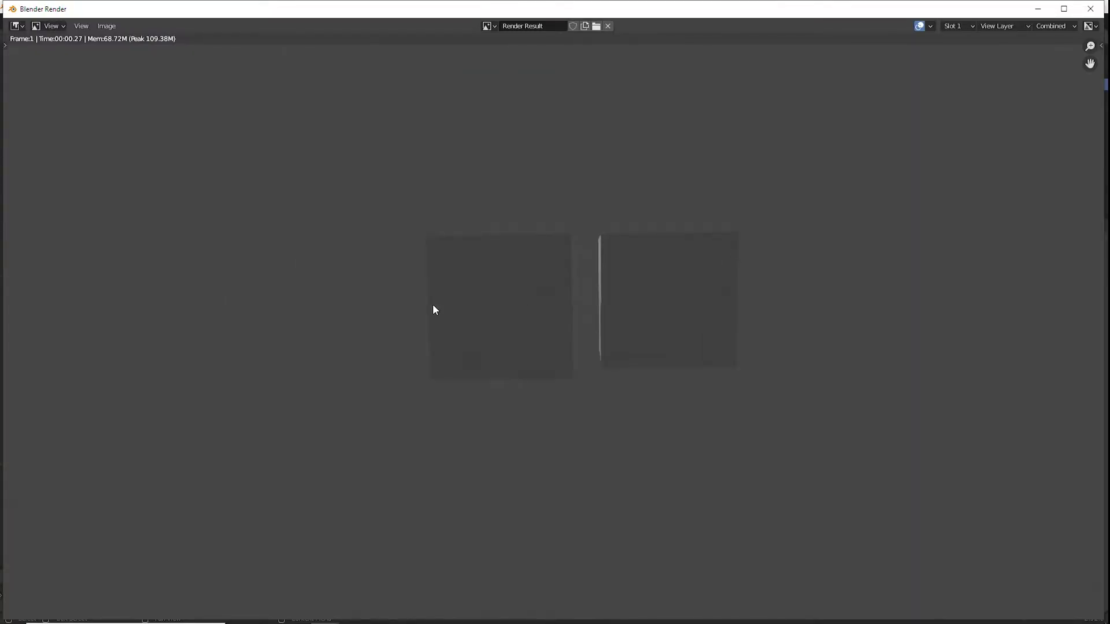
left_click(1090, 9)
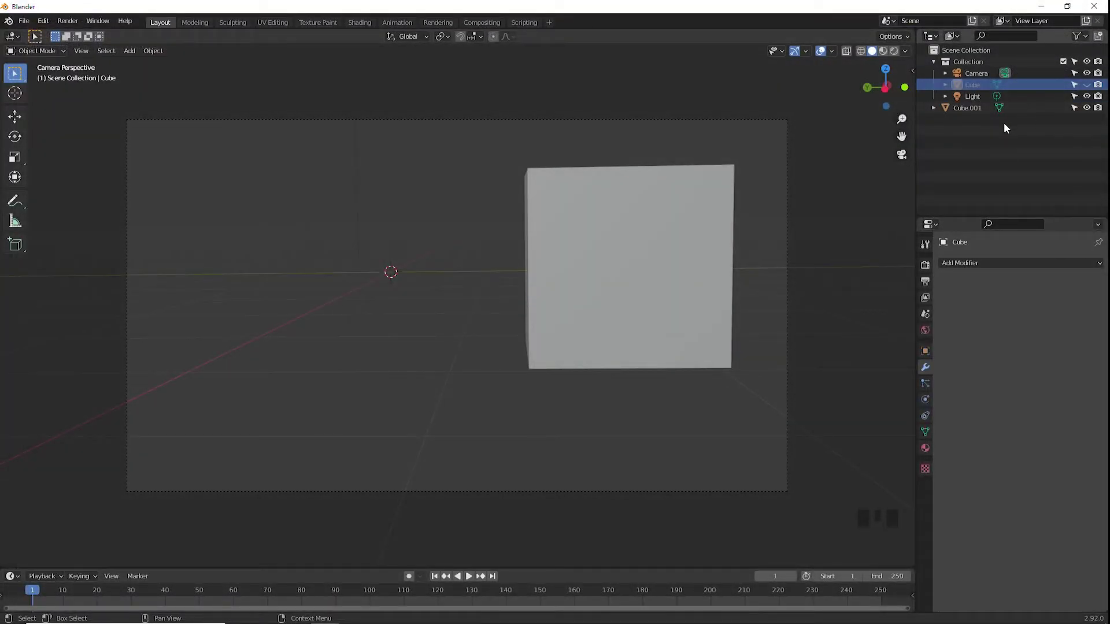
left_click(1087, 85)
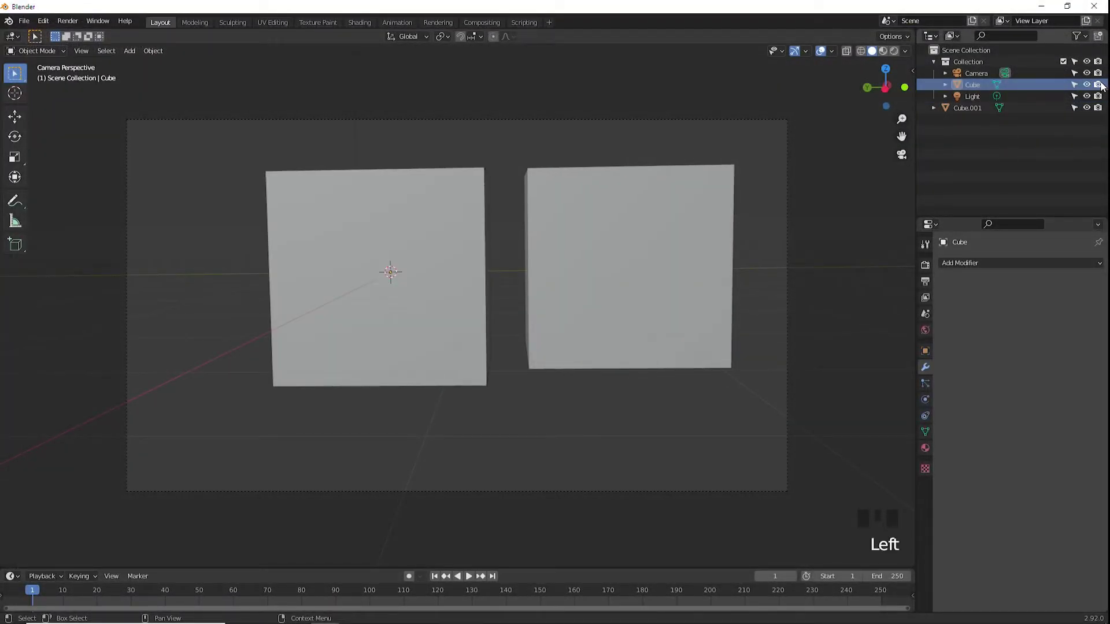
- Exclude Cube from rendering while keeping it visible in the viewport, and check it with a test render
left_click(1097, 84)
key("F12")
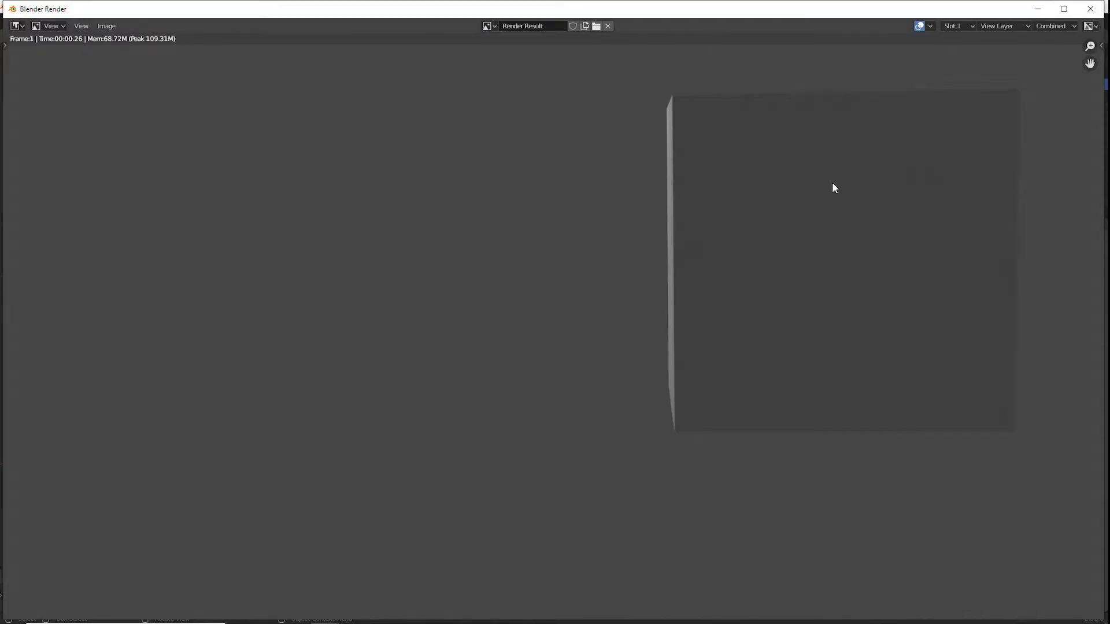
left_click(1089, 9)
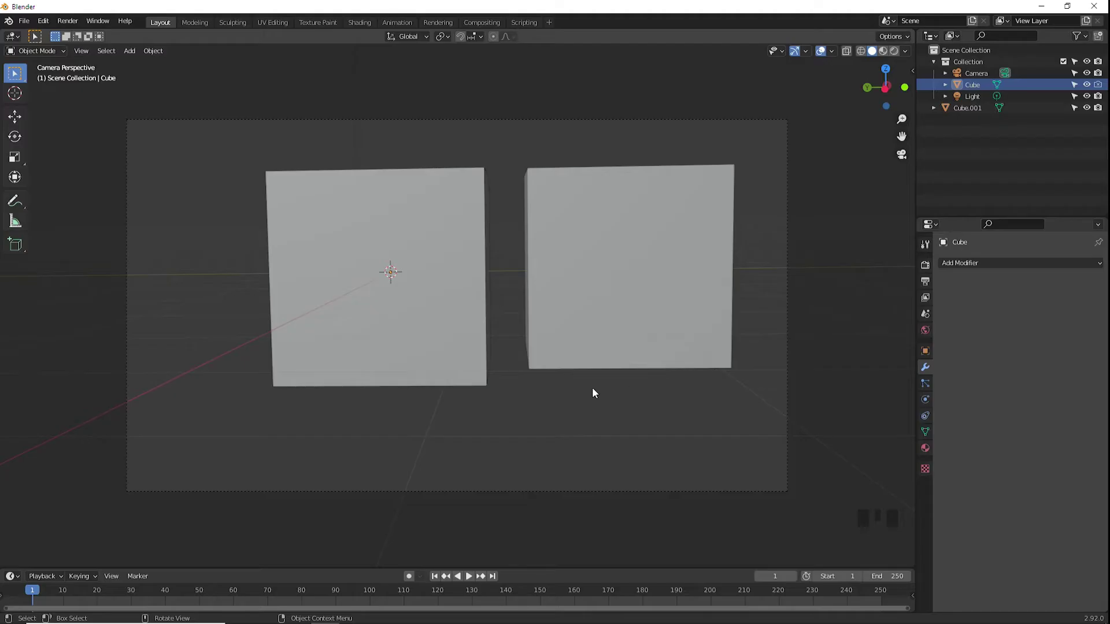
- Select the original cube and add a Mask modifier to it
scroll(976, 294, "down", 3)
left_click(925, 367)
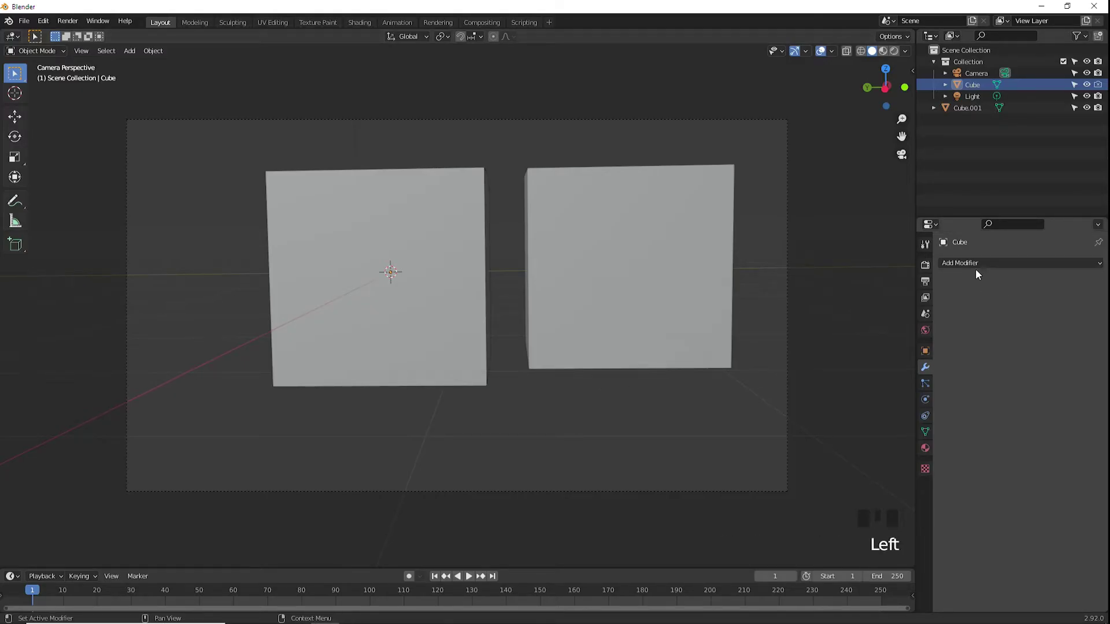
left_click(974, 264)
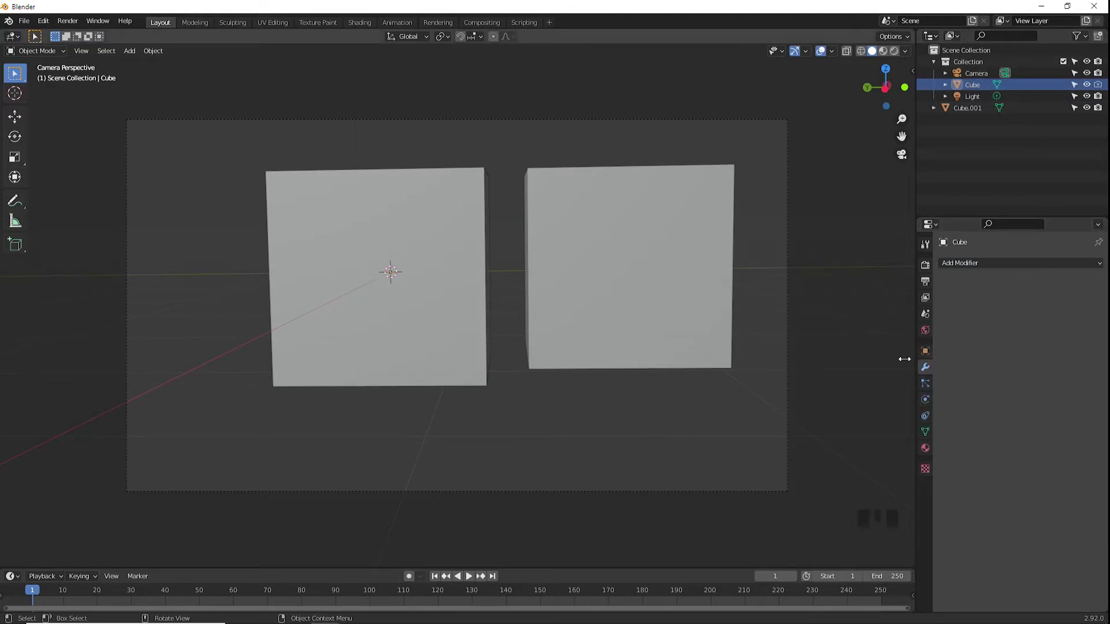
scroll(528, 335, "down", 3)
middle_click_drag(527, 335, 434, 317)
left_click(439, 315)
middle_click_drag(502, 310, 258, 325)
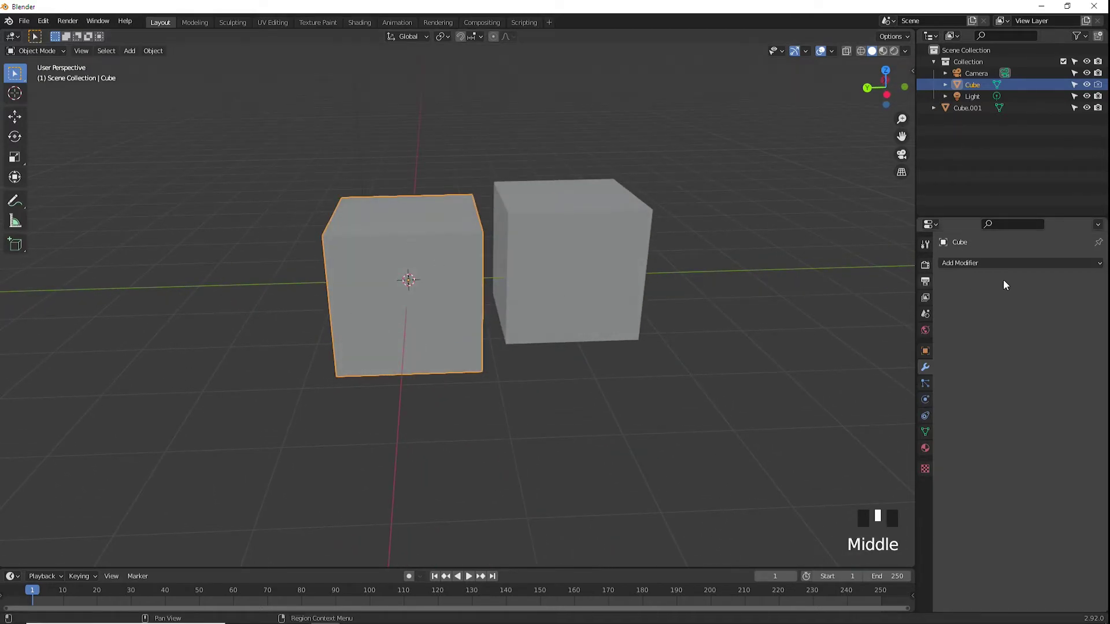
left_click(963, 263)
left_click(876, 386)
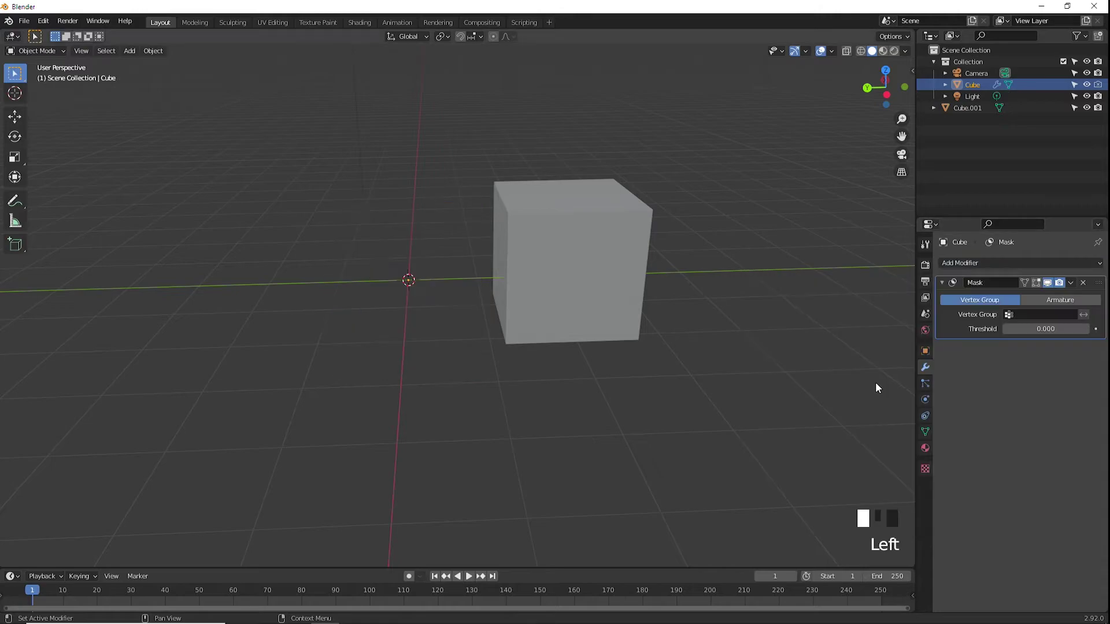
- Switch the original cube to Edit Mode and look at its mesh from several sides
key("Tab")
key("Tab")
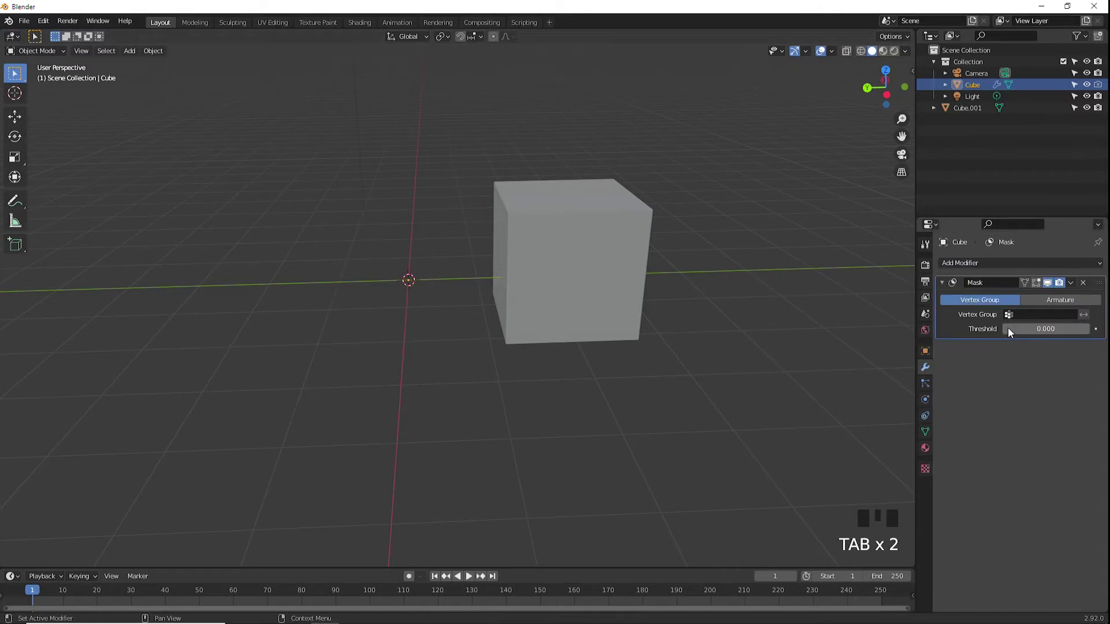
key("Tab")
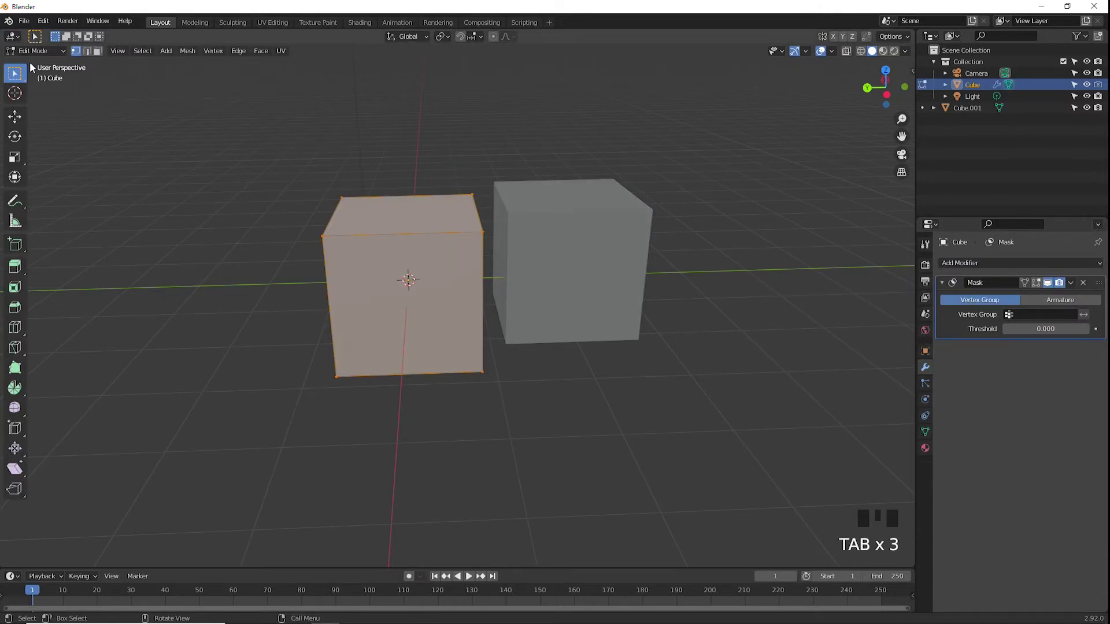
middle_click_drag(252, 295, 327, 296)
scroll(519, 310, "up", 3)
scroll(518, 312, "down", 4)
middle_click_drag(465, 325, 480, 307)
middle_click_drag(702, 348, 619, 340)
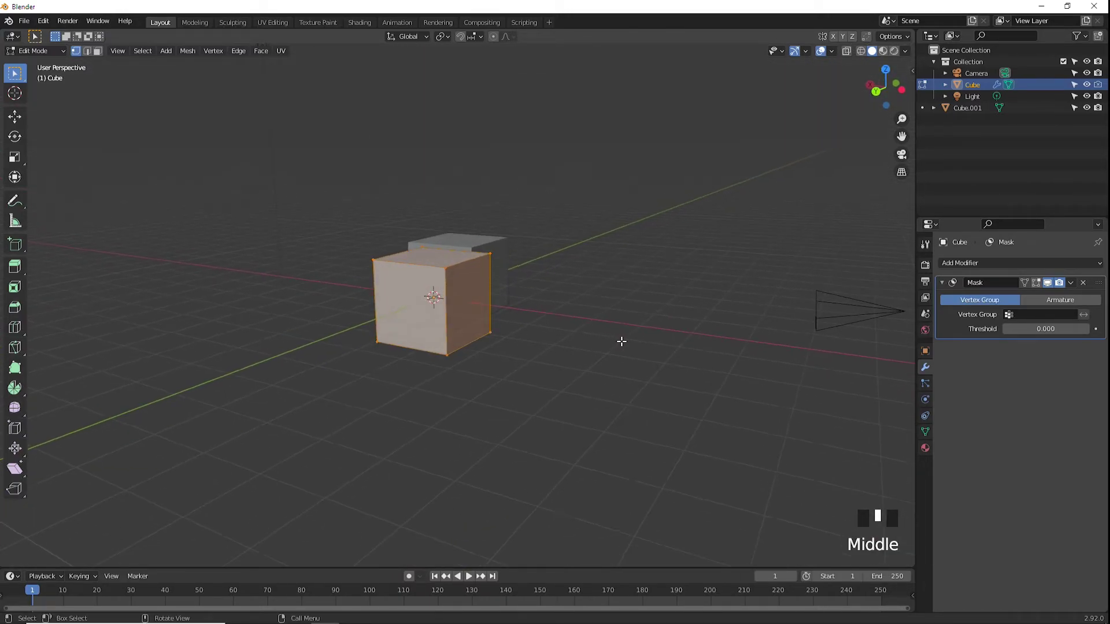
scroll(440, 354, "up", 2)
middle_click_drag(723, 346, 835, 332)
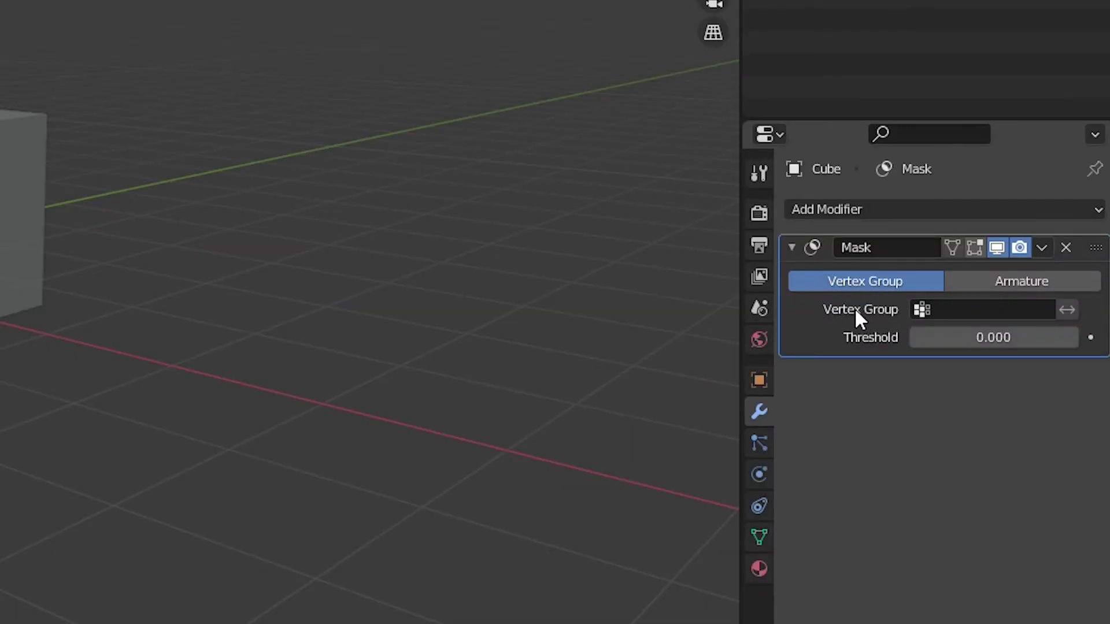
- Check the Mask modifier's choice of vertex groups and open the cube's object data properties
left_click(975, 310)
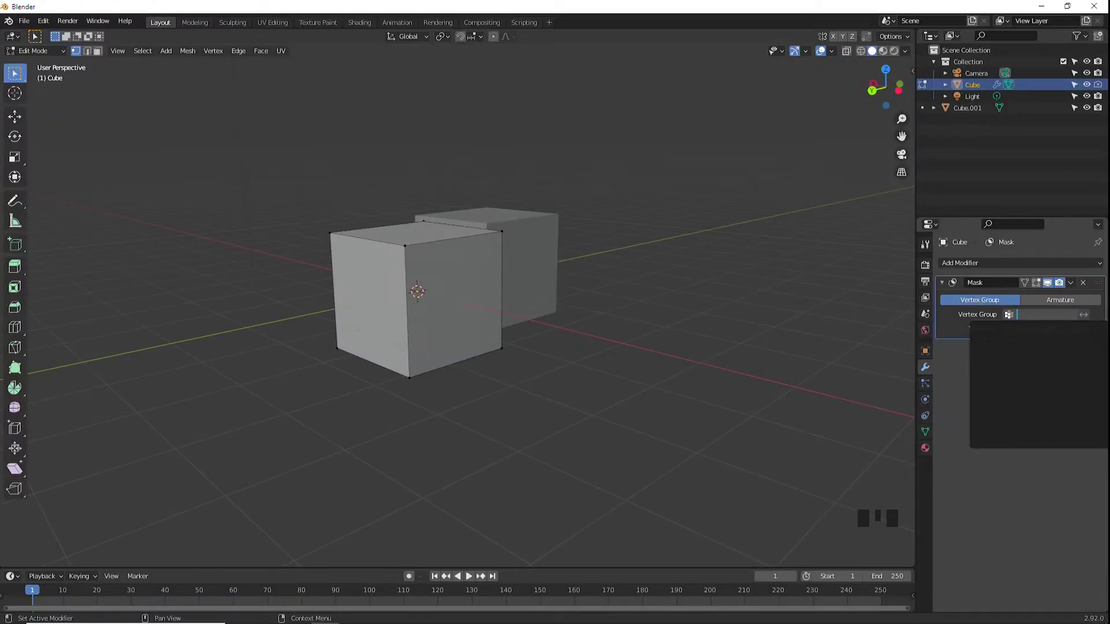
left_click(814, 384)
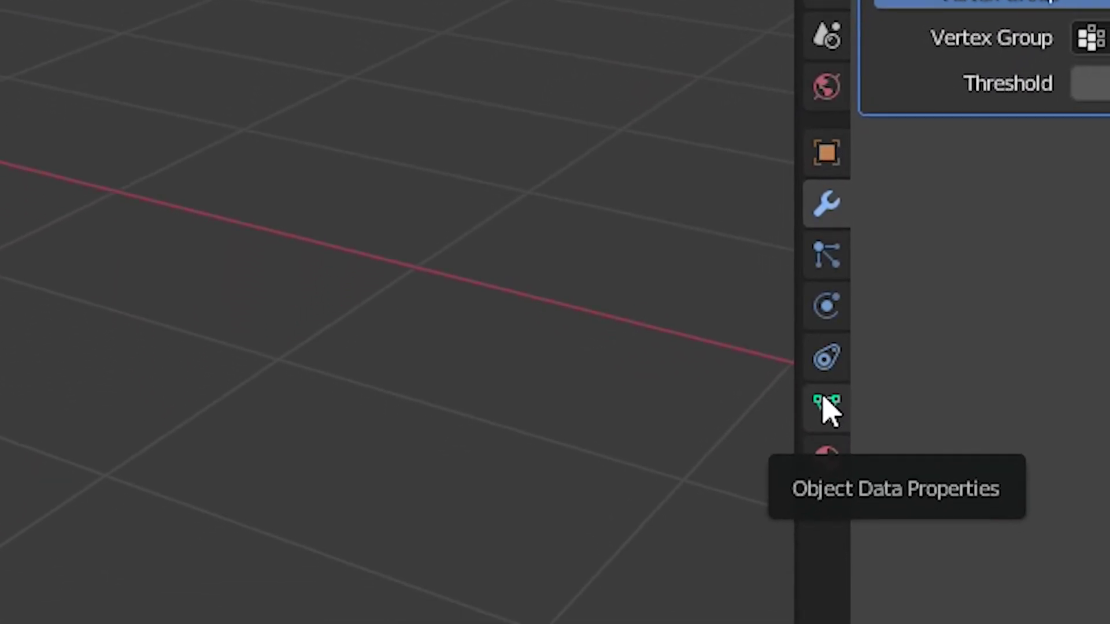
left_click(825, 404)
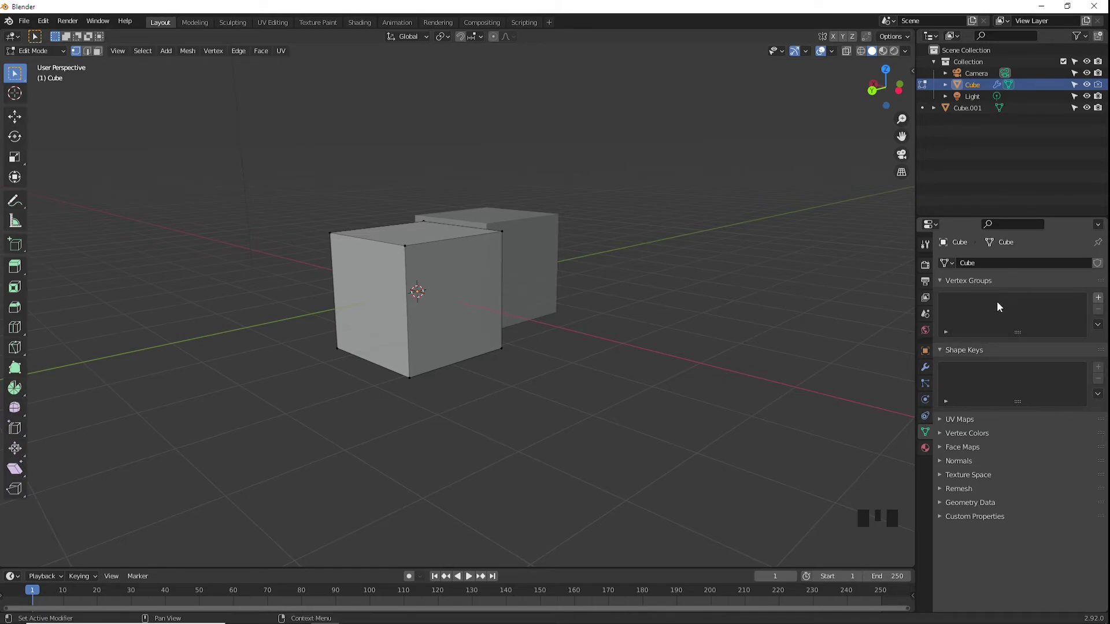
middle_click_drag(474, 323, 498, 322)
scroll(430, 300, "up", 3)
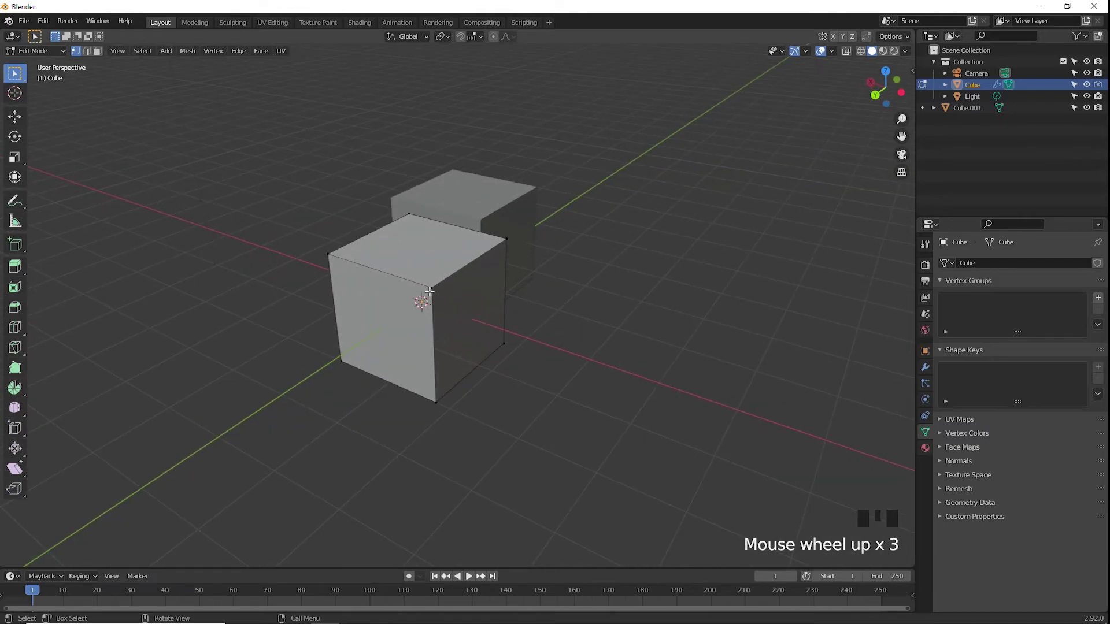
left_click(431, 289)
left_click(507, 240, "shift")
middle_click_drag(507, 240, 523, 299)
left_click(502, 349, "shift")
left_click(415, 374, "shift")
middle_click_drag(445, 377, 471, 361)
left_click(461, 377)
- Add a loop cut through the middle of the original cube, dividing it into two equal halves across the X axis
key("ctrl+r")
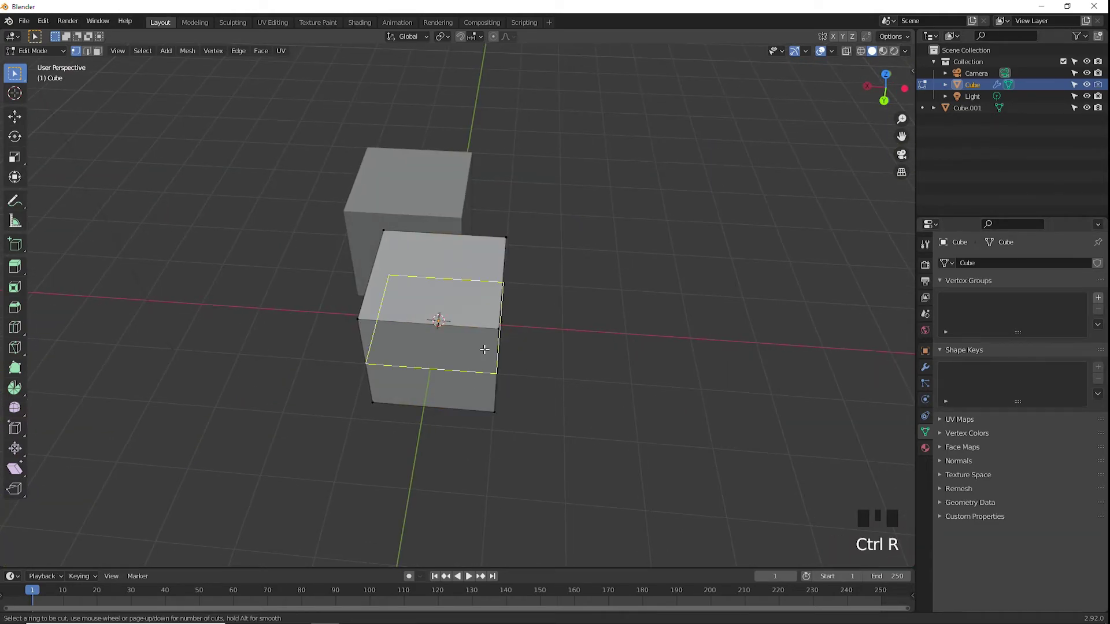
left_click(436, 313)
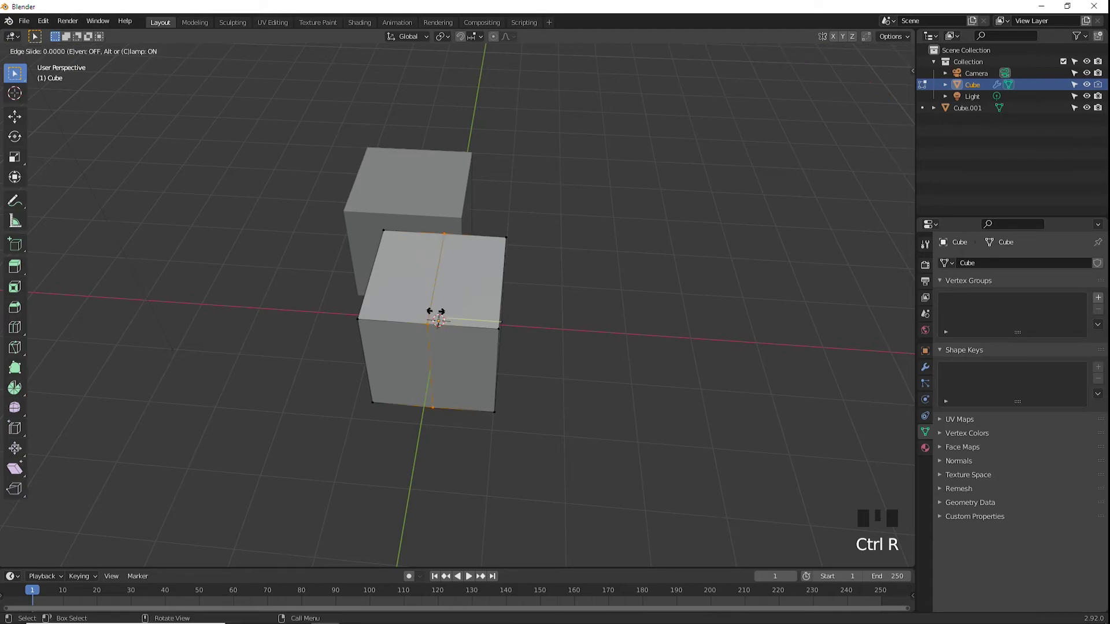
left_click(437, 317)
- Select the four corner vertices of the cube's end face on the positive X side, parallel to the loop cut
middle_click_drag(624, 332, 652, 353)
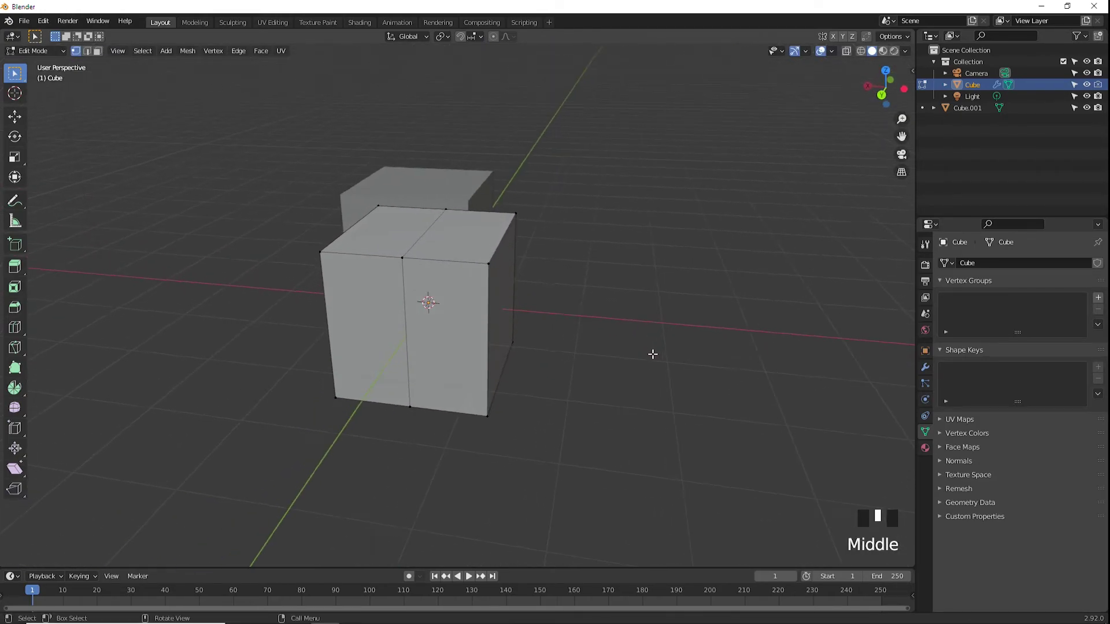
left_click(516, 214, "shift")
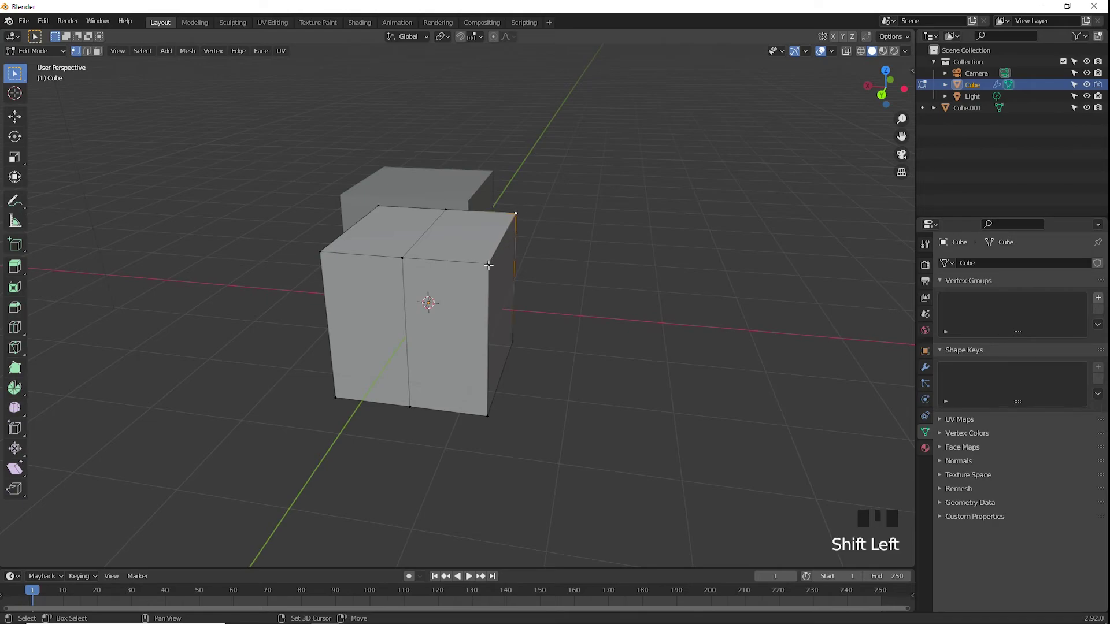
left_click(487, 265, "shift")
middle_click_drag(486, 264, 456, 364)
left_click(433, 388, "shift")
left_click(512, 354, "shift")
middle_click_drag(584, 345, 535, 369)
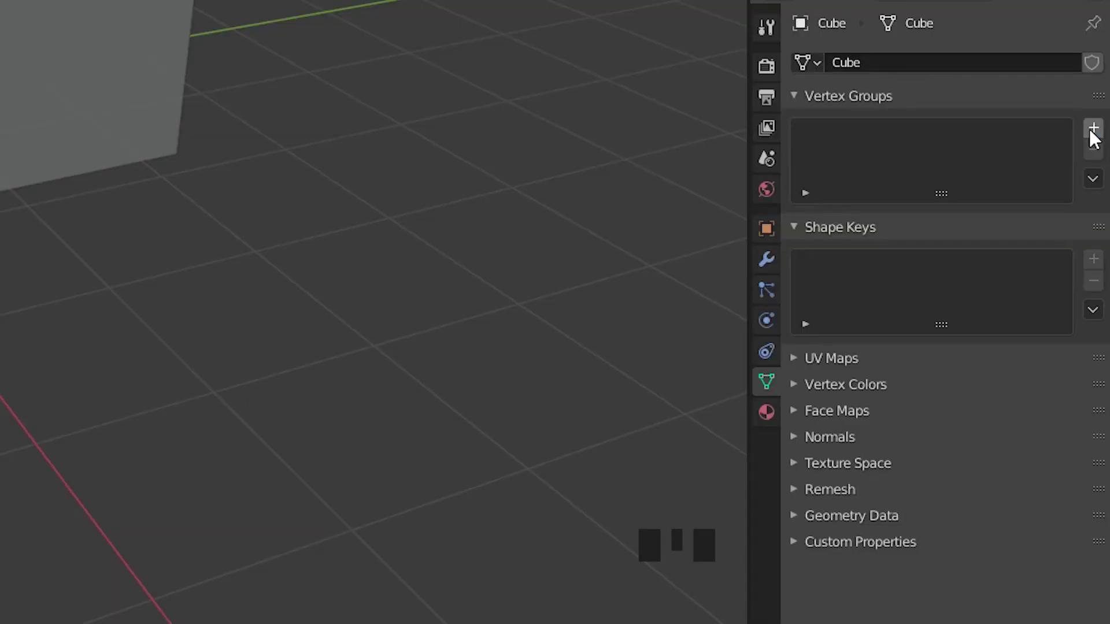
- Create a vertex group named "vertex" and assign the end face's selected vertices to it
left_click(1090, 131)
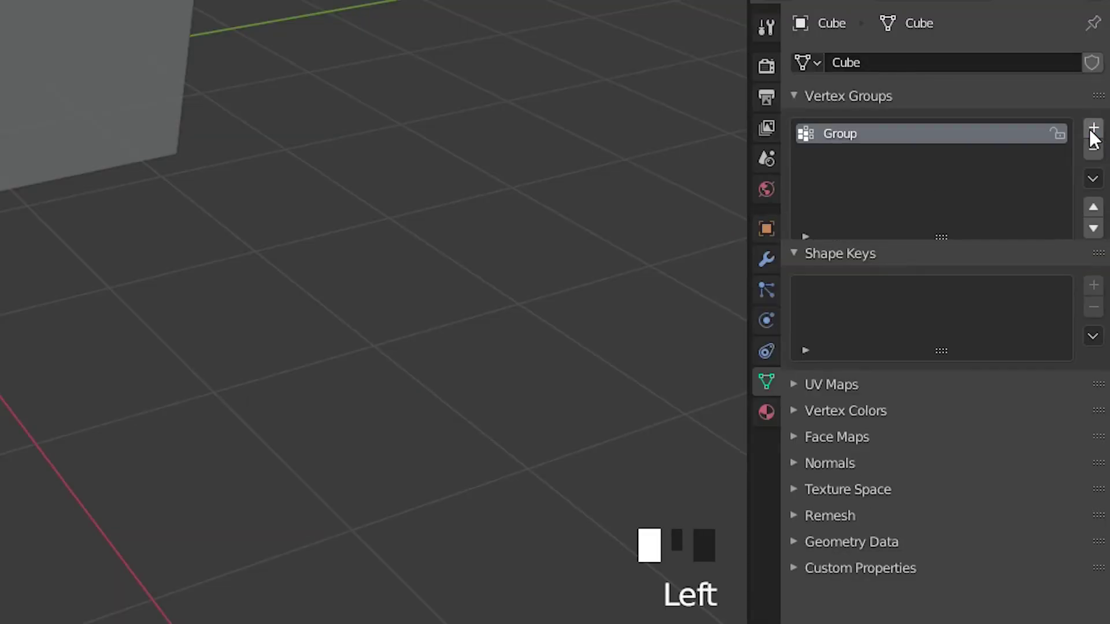
double_click(872, 134)
type("vertex")
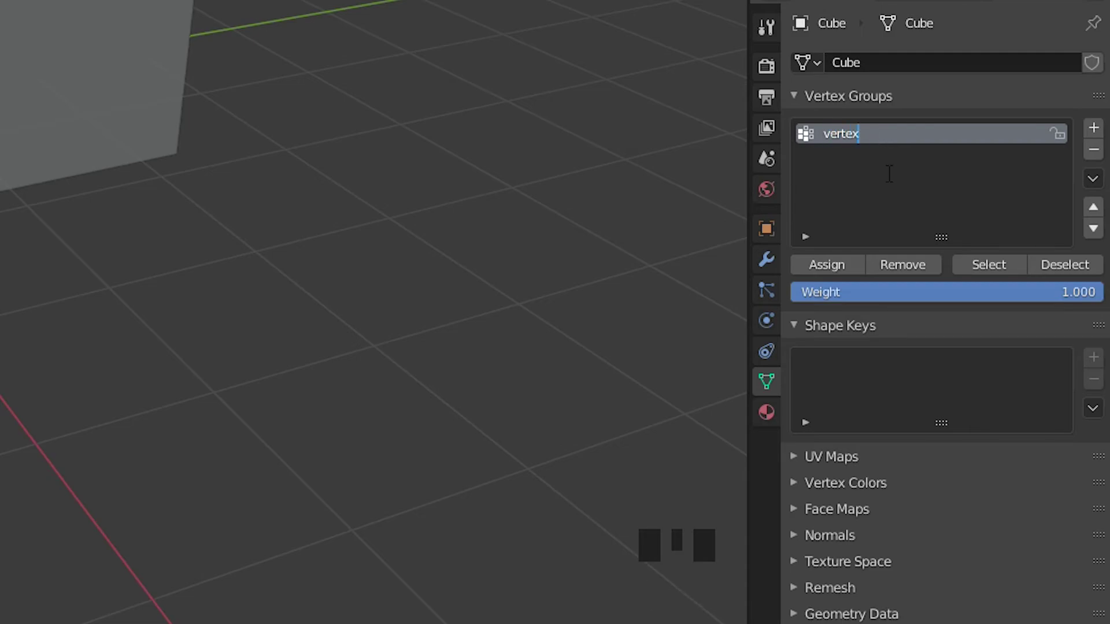
key("Return")
left_click(834, 263)
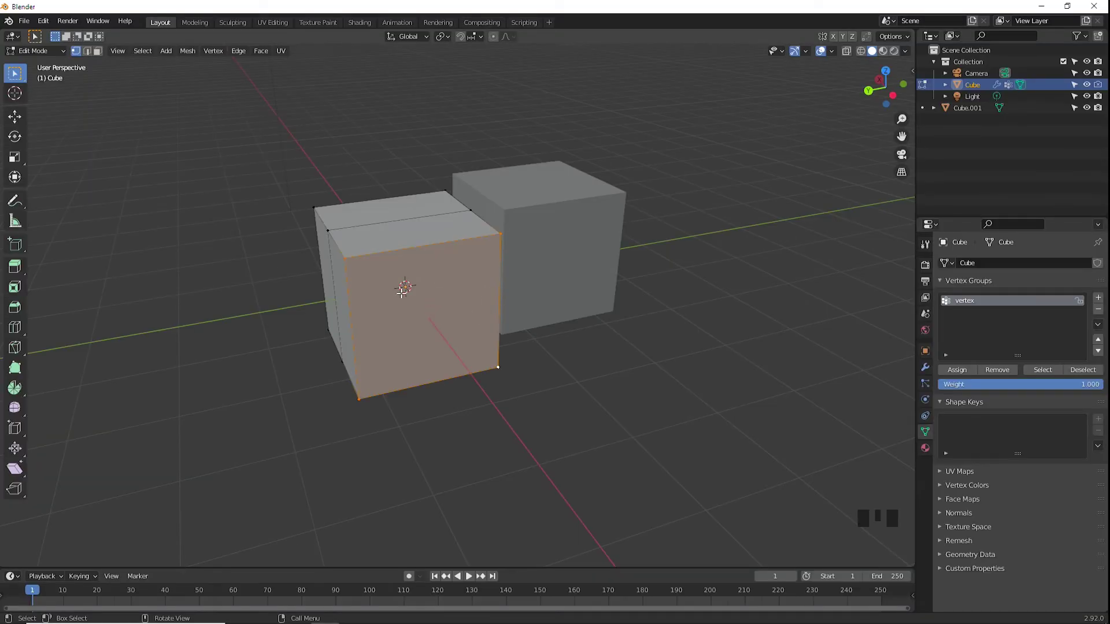
left_click(949, 373)
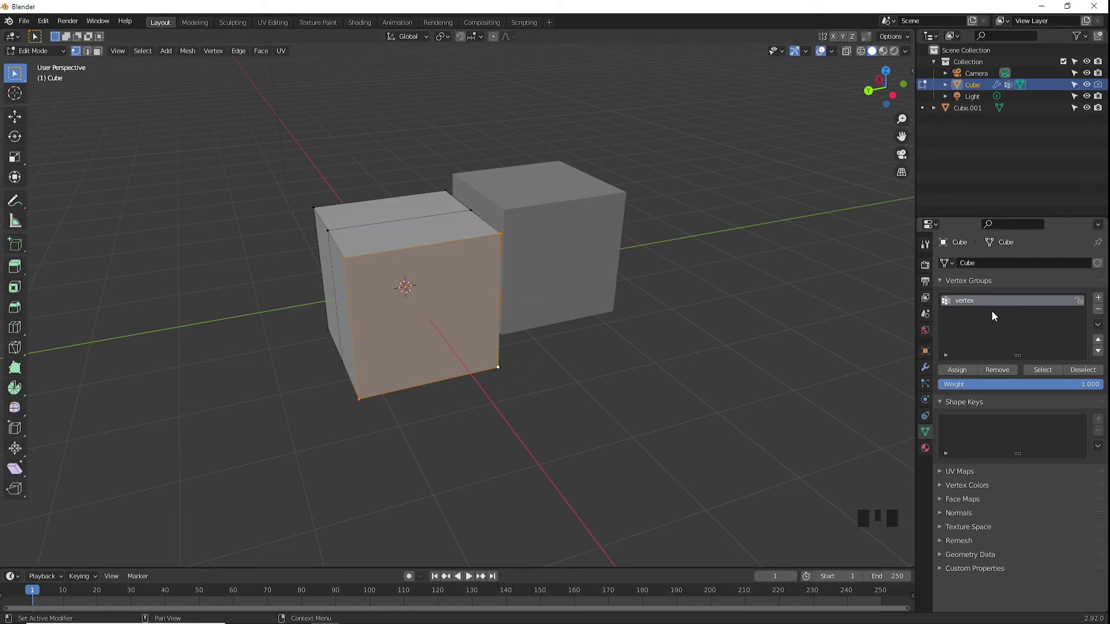
left_click(958, 370)
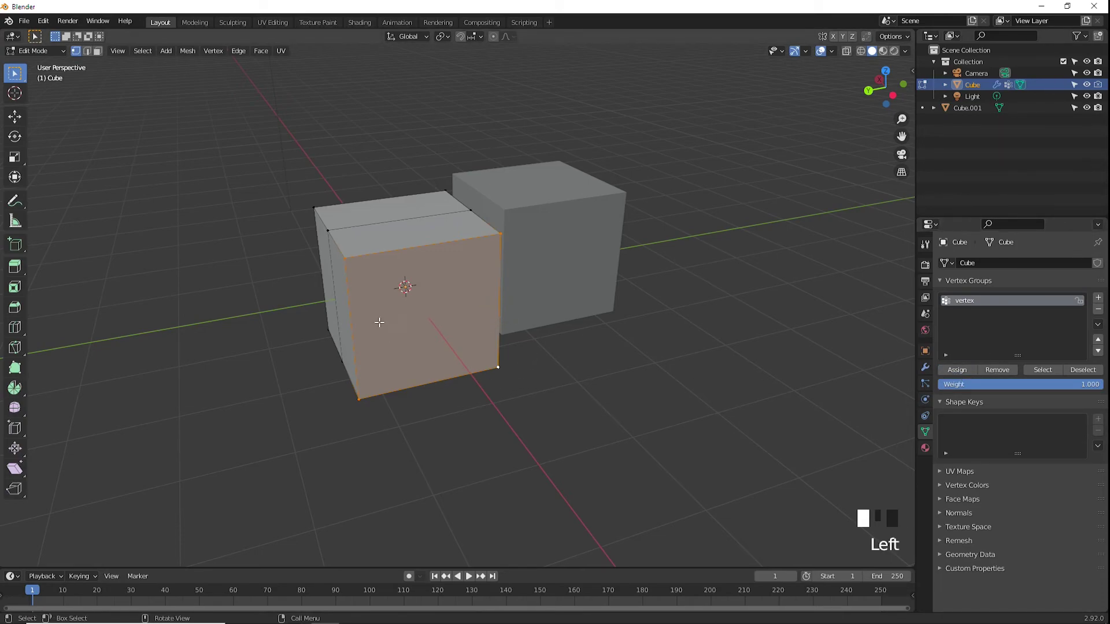
- Set the Mask modifier's vertex group to "vertex"
middle_click_drag(389, 298, 490, 250)
middle_click_drag(473, 371, 475, 364)
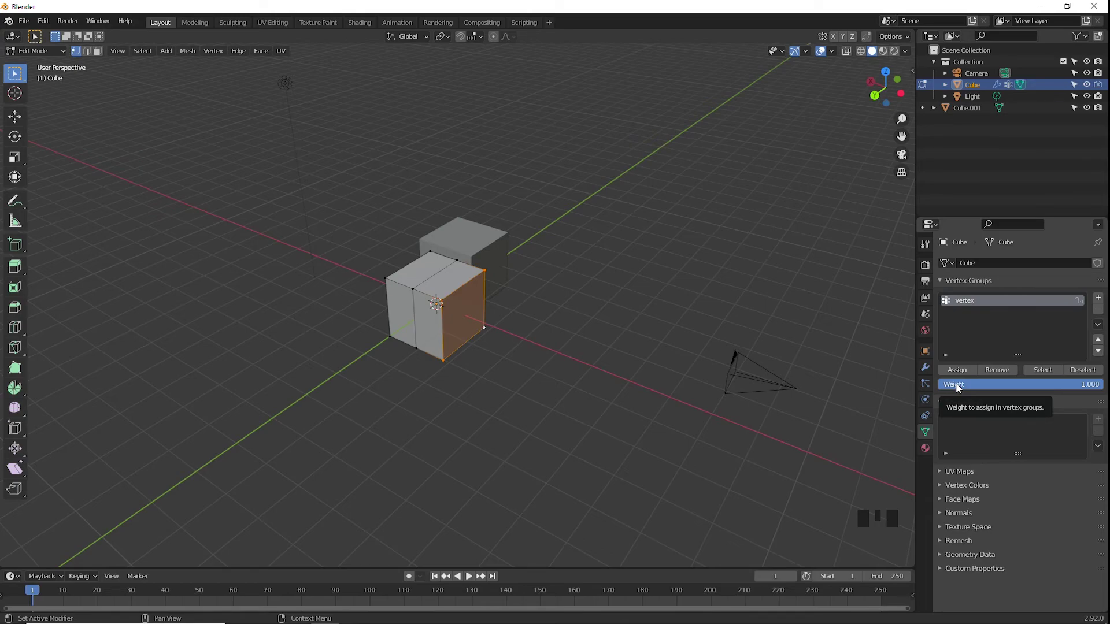
left_click(925, 366)
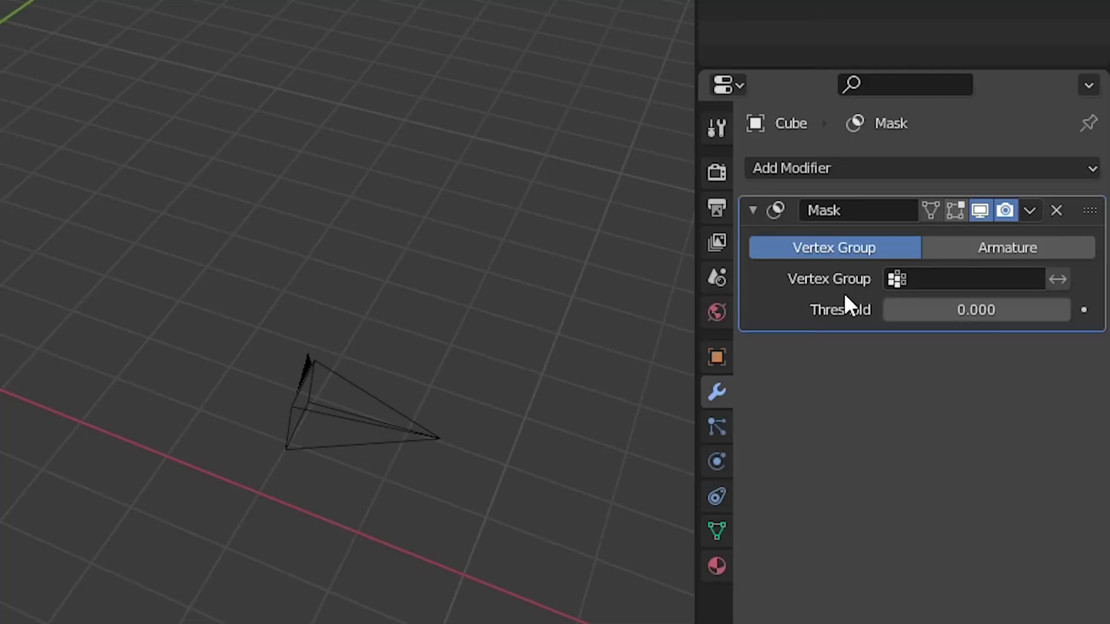
left_click(927, 279)
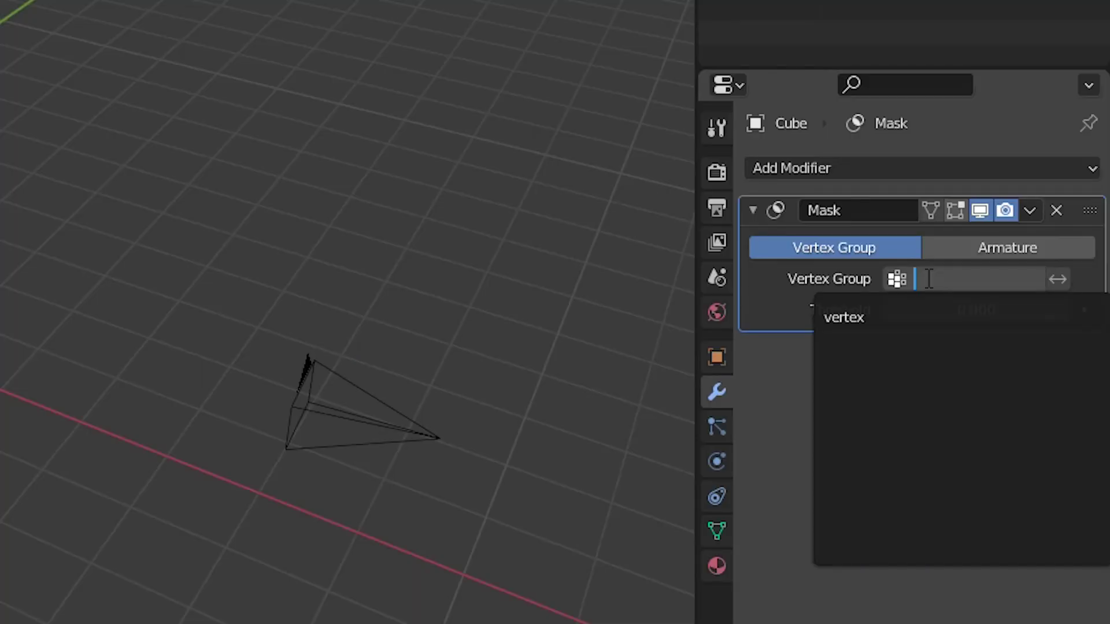
left_click(859, 323)
- Return the original cube to Object Mode with the Mask modifier applied to its "vertex" group
scroll(562, 284, "up", 5)
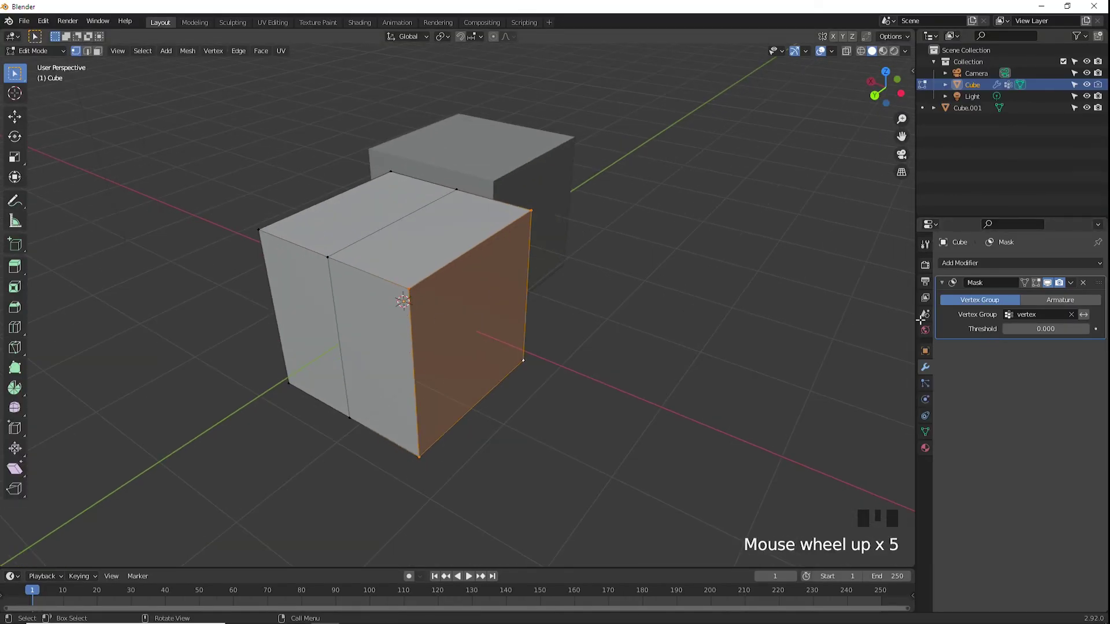
scroll(699, 372, "down", 4)
middle_click_drag(699, 371, 473, 373)
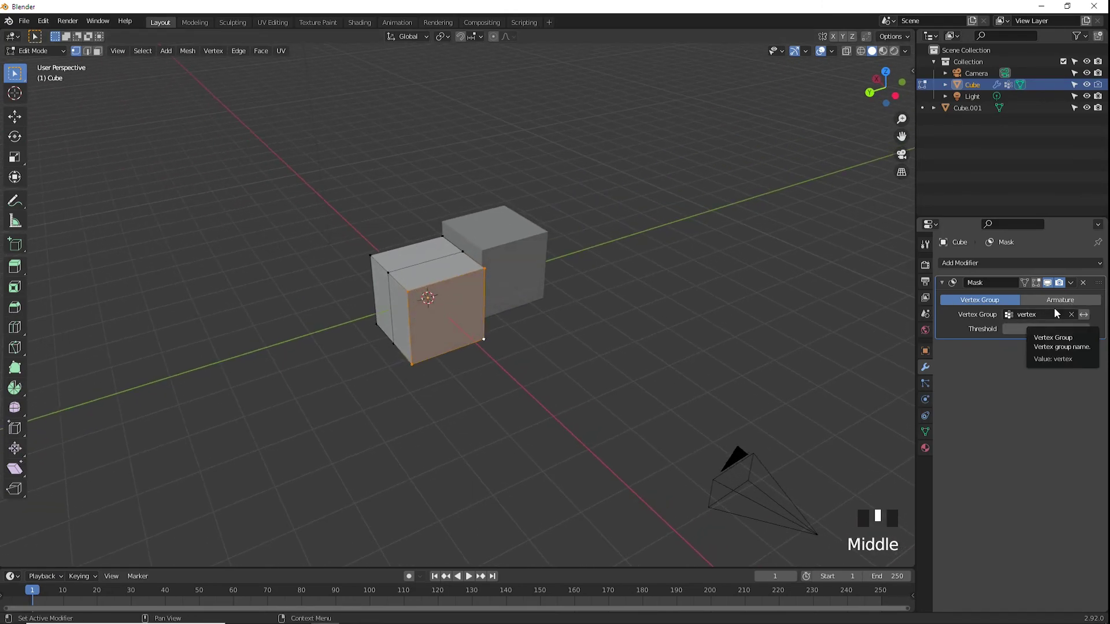
scroll(671, 366, "down", 2)
middle_click_drag(671, 366, 473, 307)
key("Tab")
left_click(481, 315)
- Examine from several angles which part of the original cube the Mask modifier keeps and which it hides
scroll(399, 323, "up", 2)
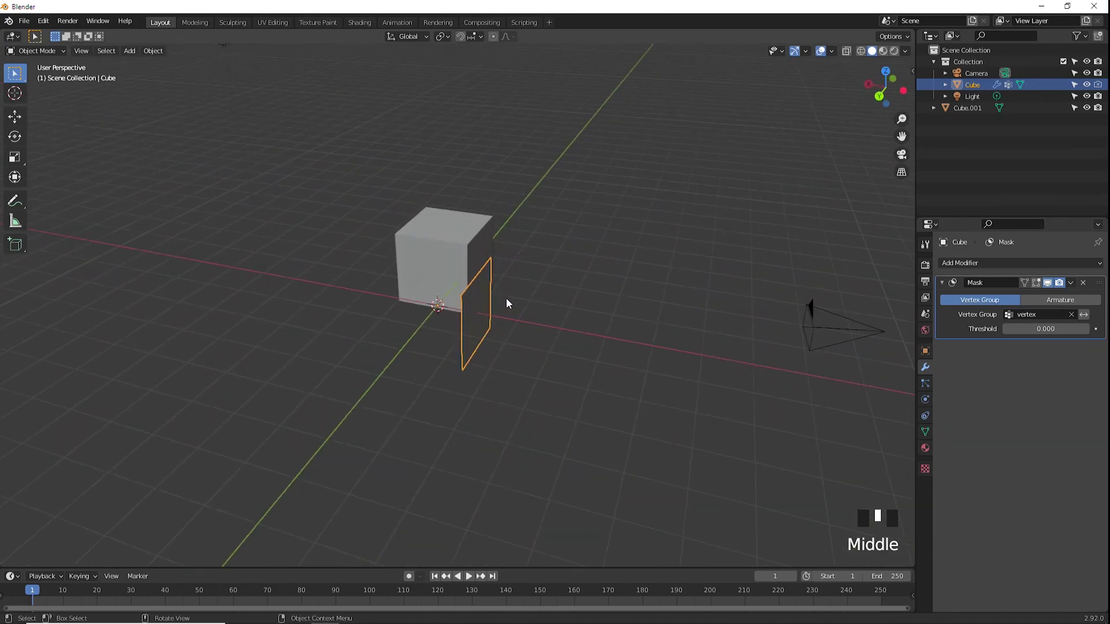
scroll(584, 282, "up", 1)
scroll(589, 297, "up", 3)
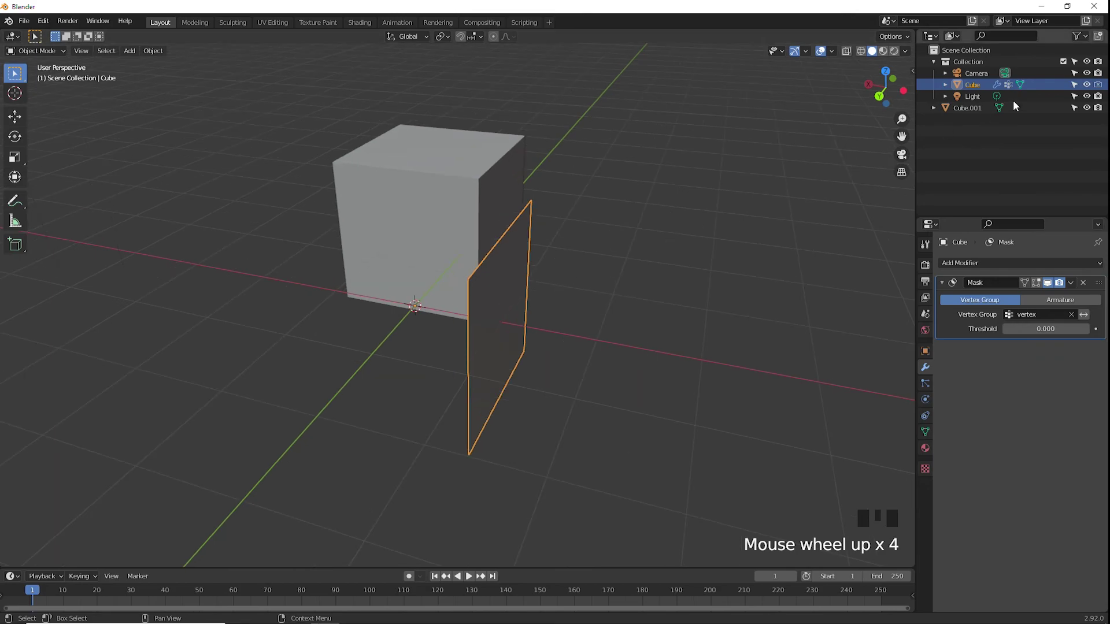
scroll(606, 344, "down", 1)
middle_click_drag(605, 344, 507, 329)
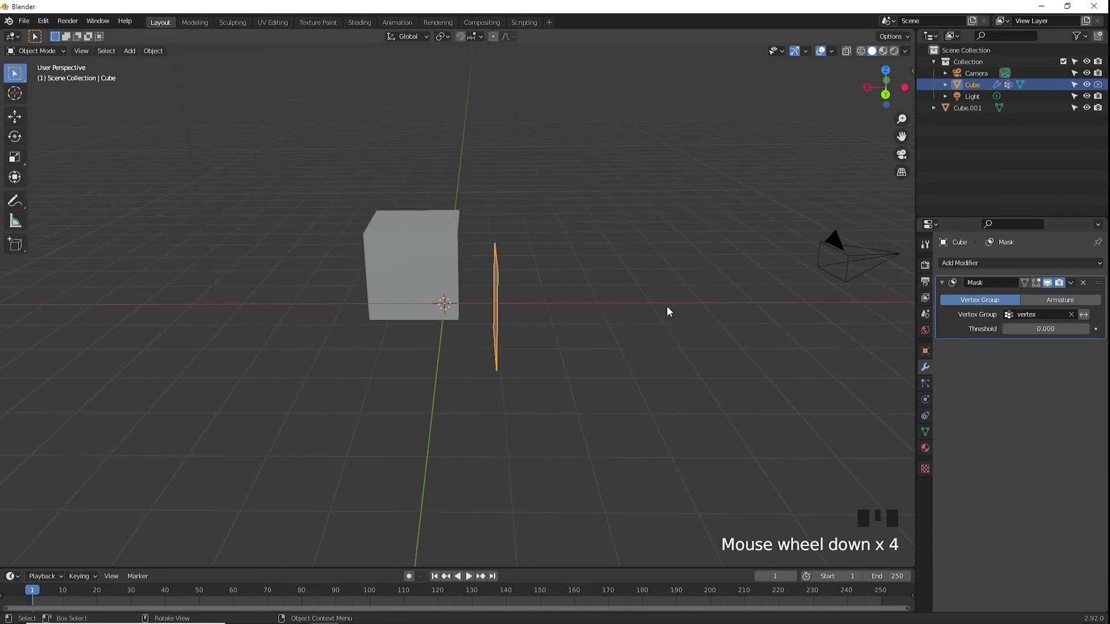
middle_click_drag(667, 307, 552, 344)
middle_click_drag(416, 271, 615, 302)
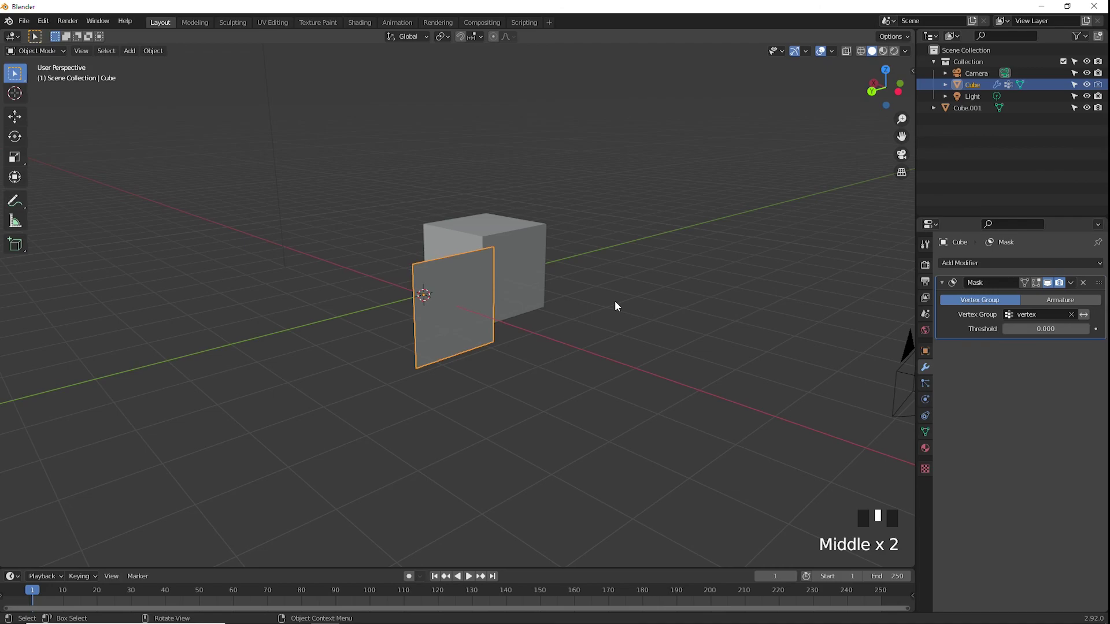